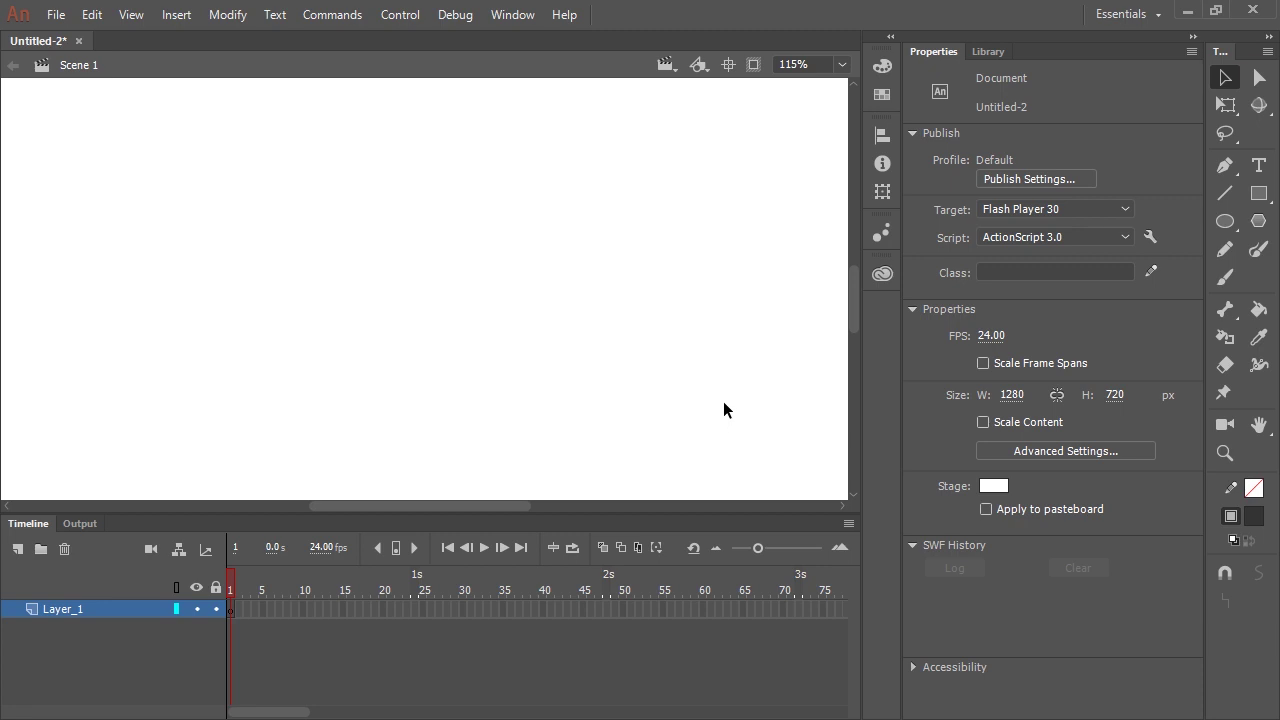
Step: Import InchWorm.png onto the stage of Untitled-2
{"action": "left_click", "coordinate": [56, 14]}
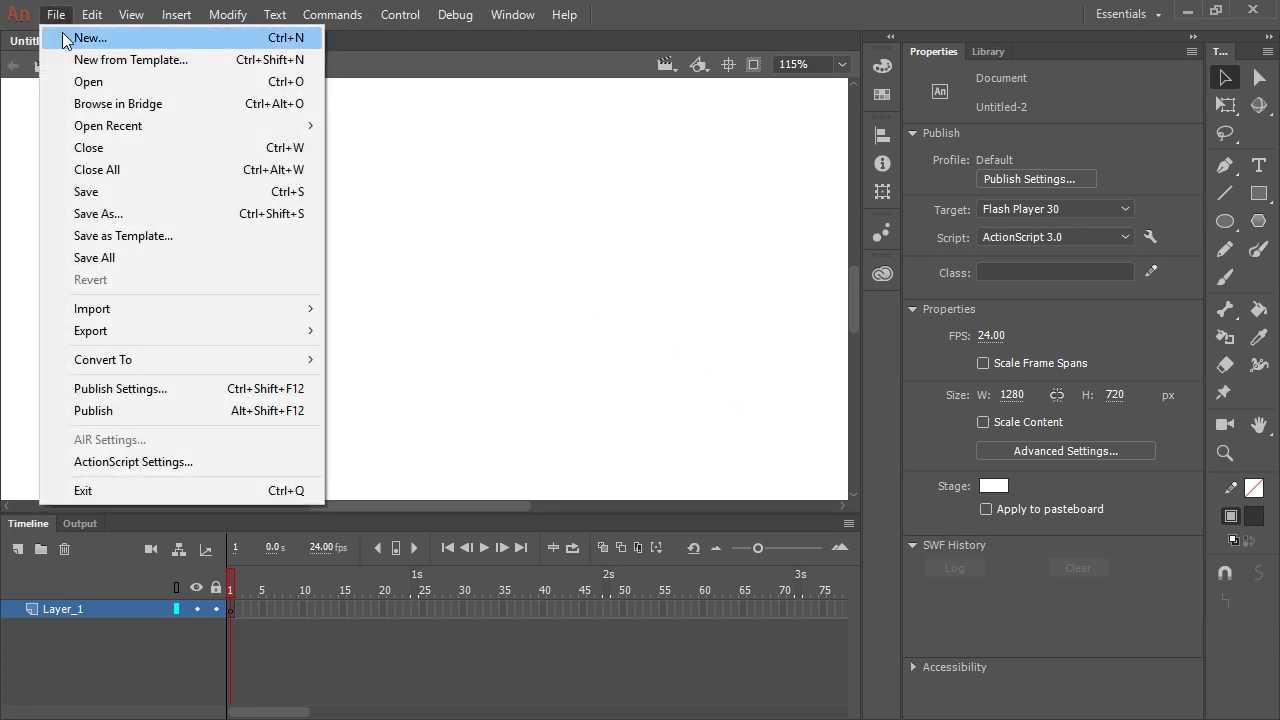
{"action": "mouse_move", "coordinate": [246, 308]}
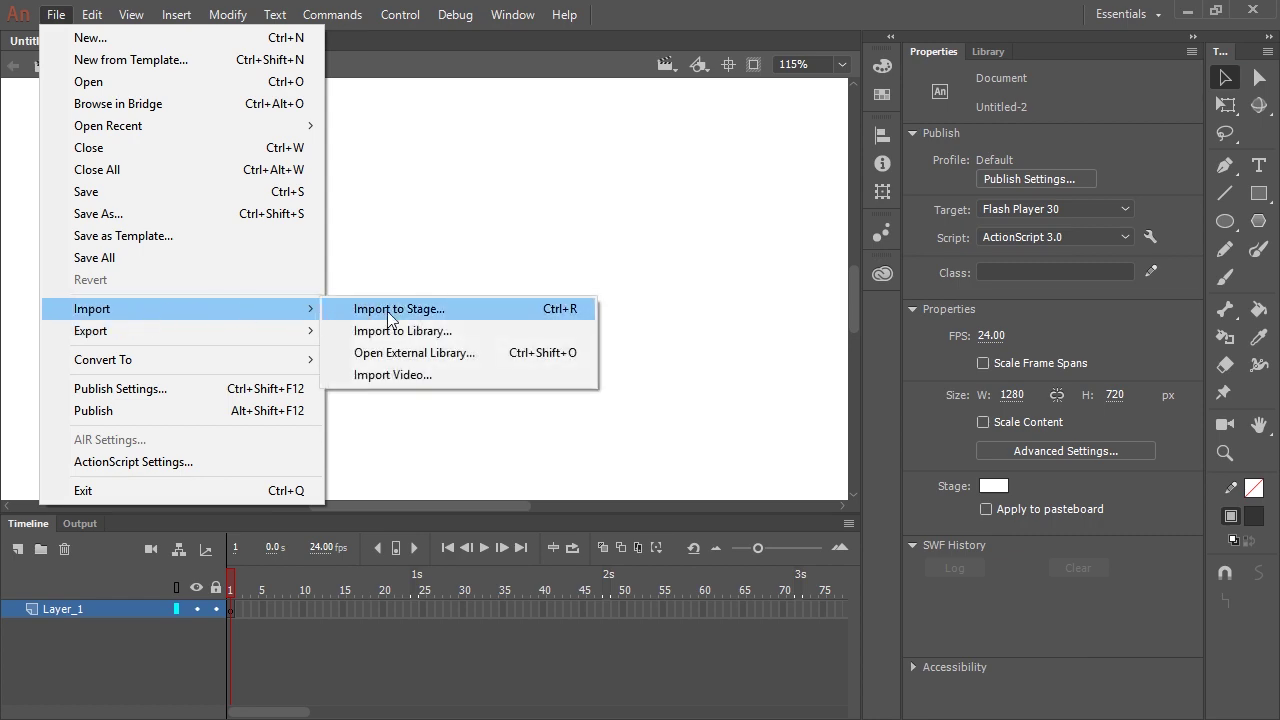
{"action": "left_click", "coordinate": [428, 312]}
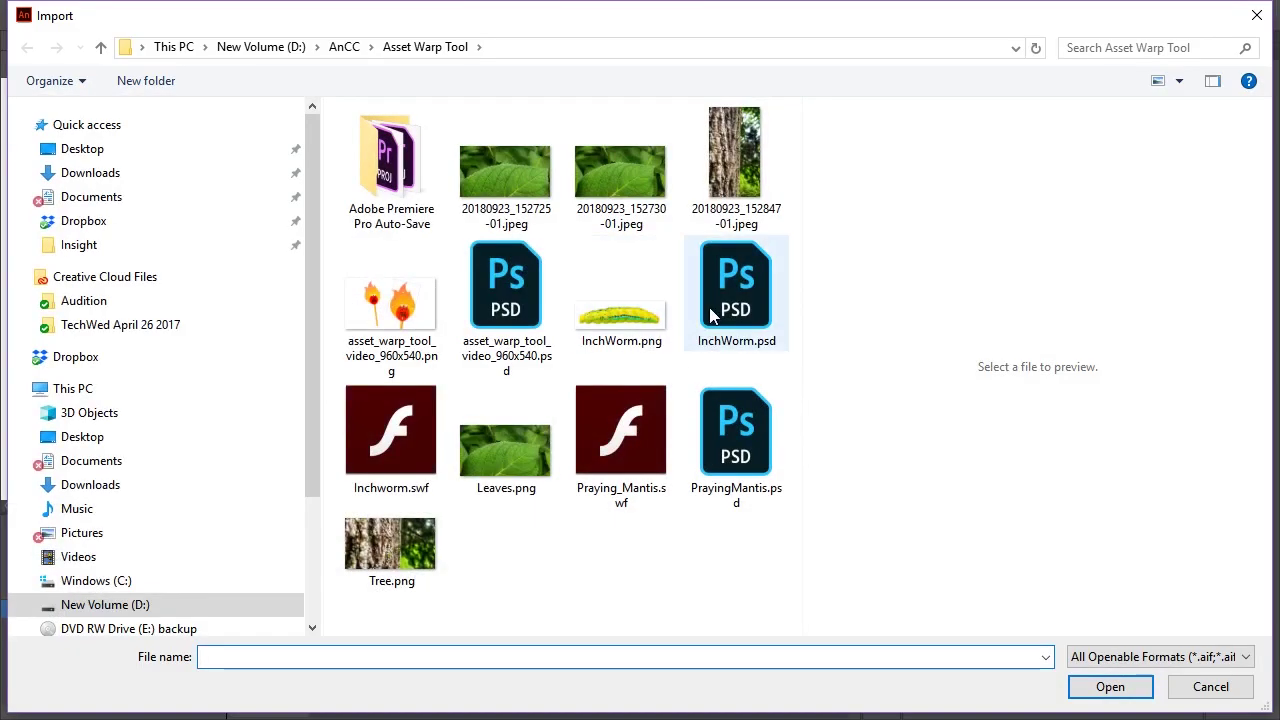
{"action": "double_click", "coordinate": [625, 317]}
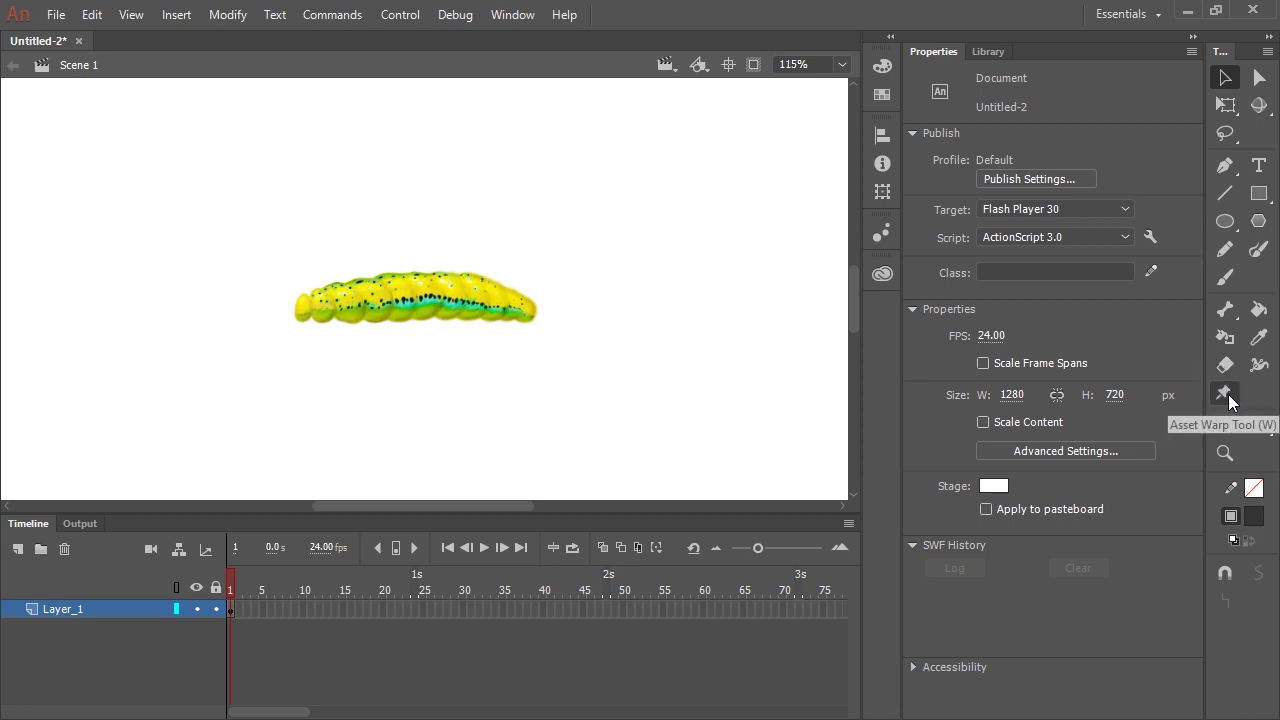
Step: Convert the caterpillar to WarpedAsset_1 and place six warp pins from tail to head
{"action": "left_click", "coordinate": [1227, 396]}
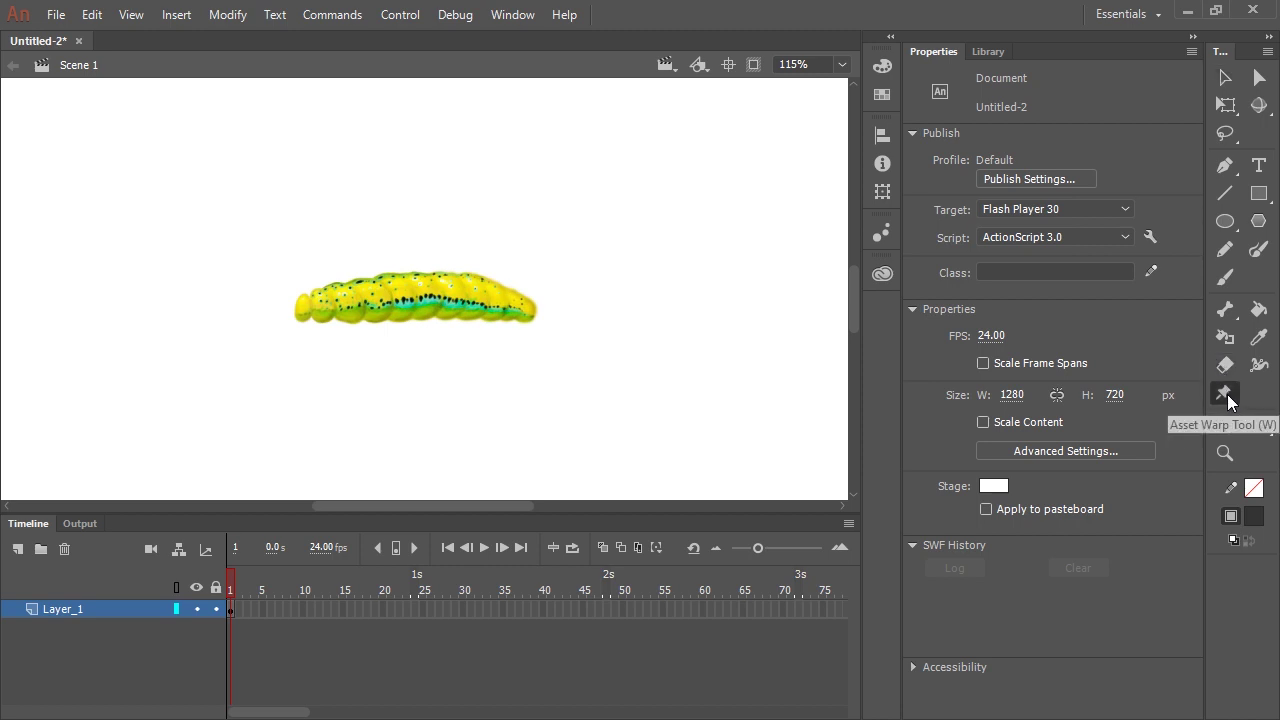
{"action": "left_click", "coordinate": [312, 300]}
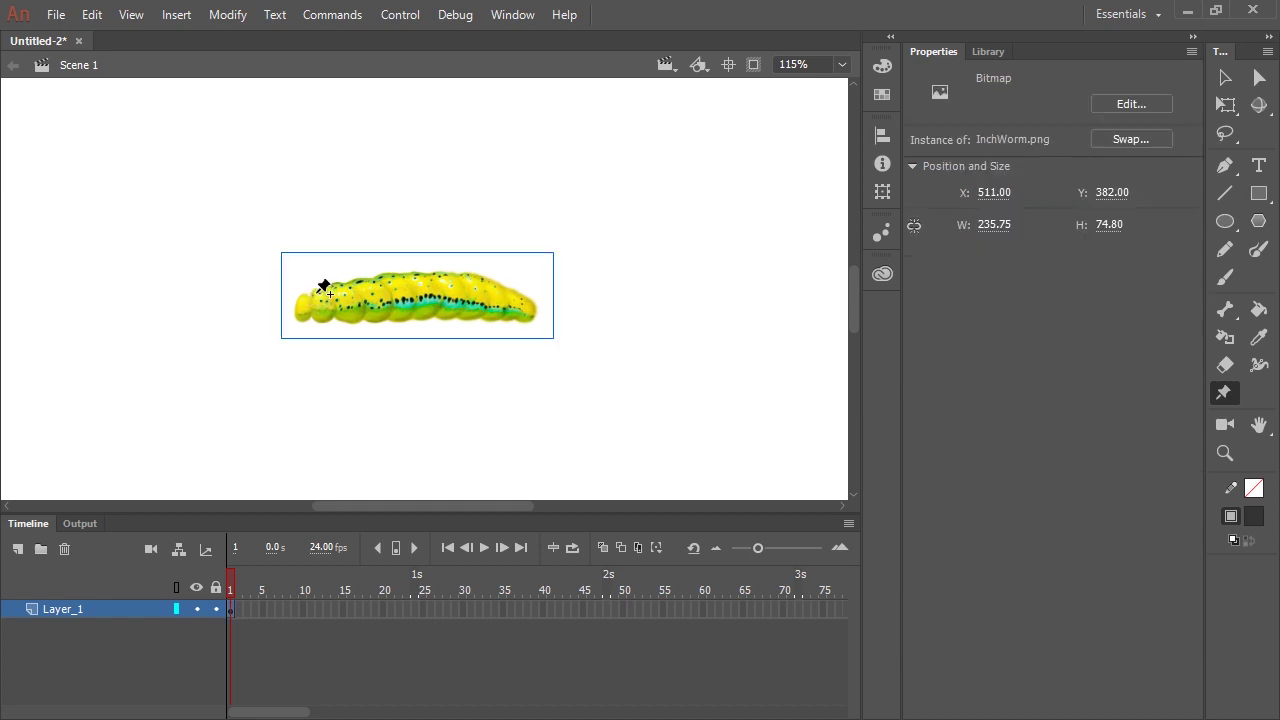
{"action": "left_click", "coordinate": [324, 287]}
{"action": "key", "text": "ctrl+equal"}
{"action": "left_click", "coordinate": [348, 298]}
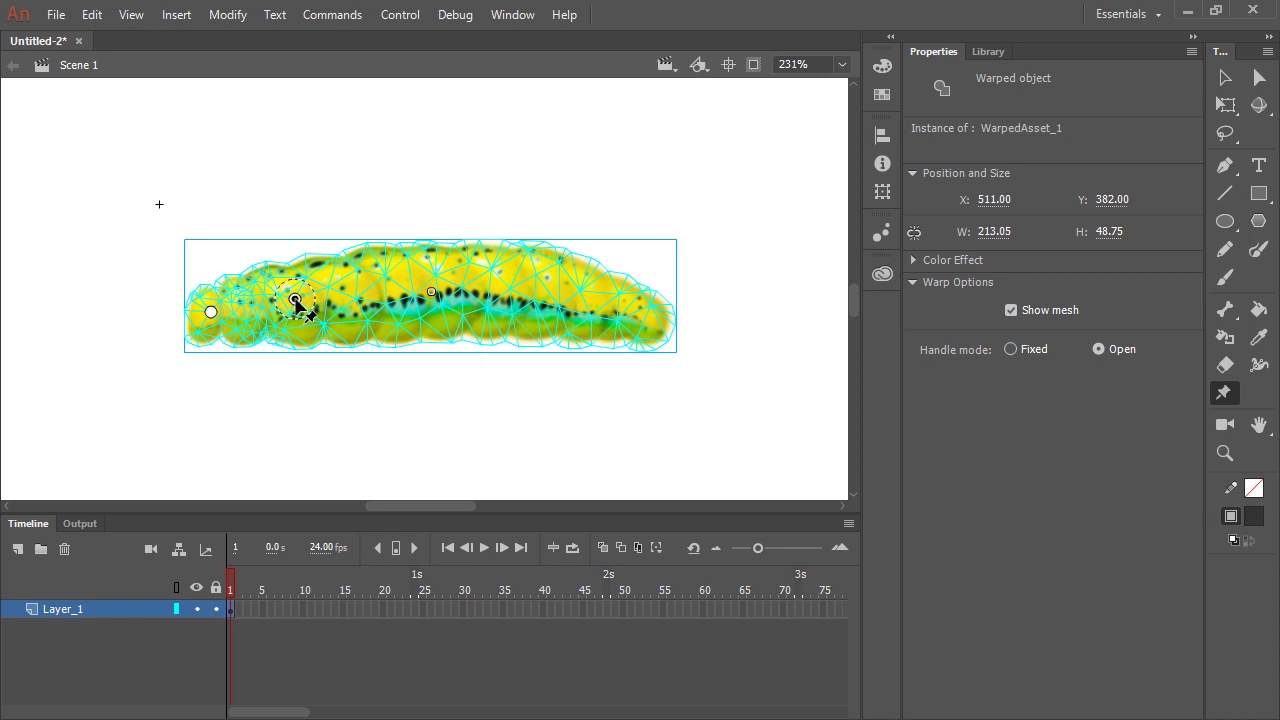
{"action": "left_click", "coordinate": [370, 290]}
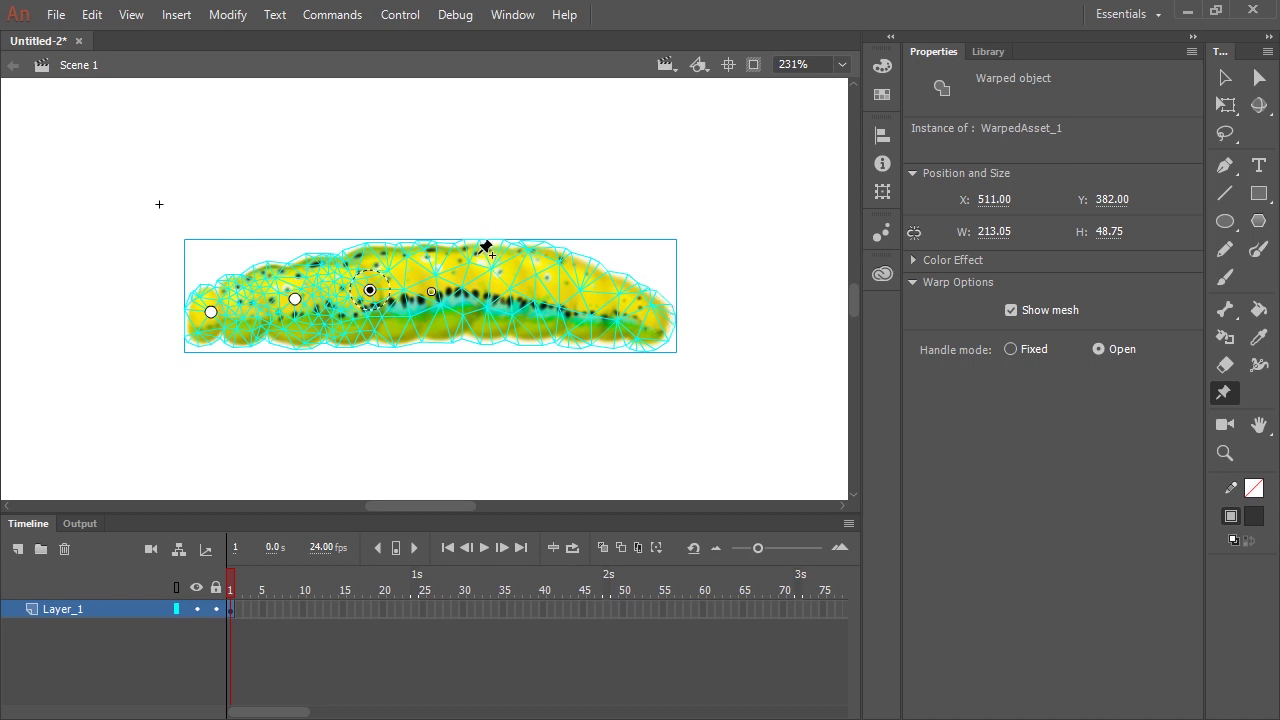
{"action": "left_click", "coordinate": [455, 281]}
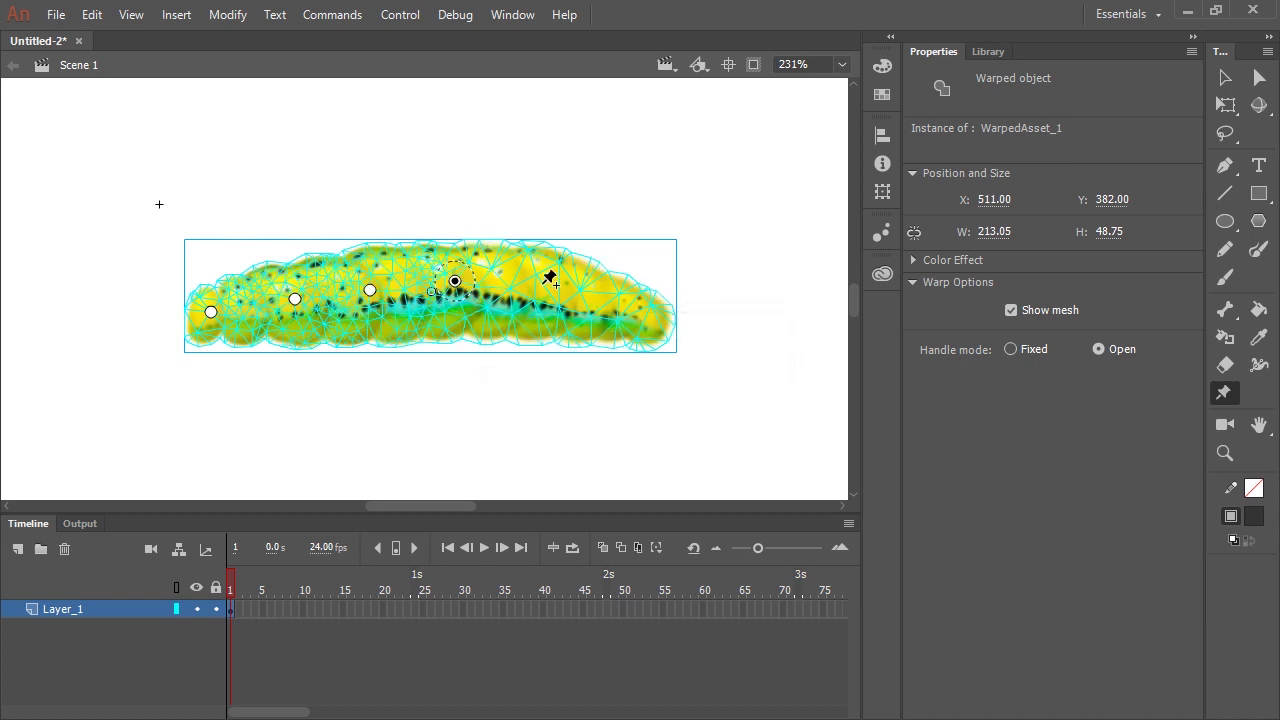
{"action": "left_click", "coordinate": [541, 289]}
{"action": "left_click", "coordinate": [641, 316]}
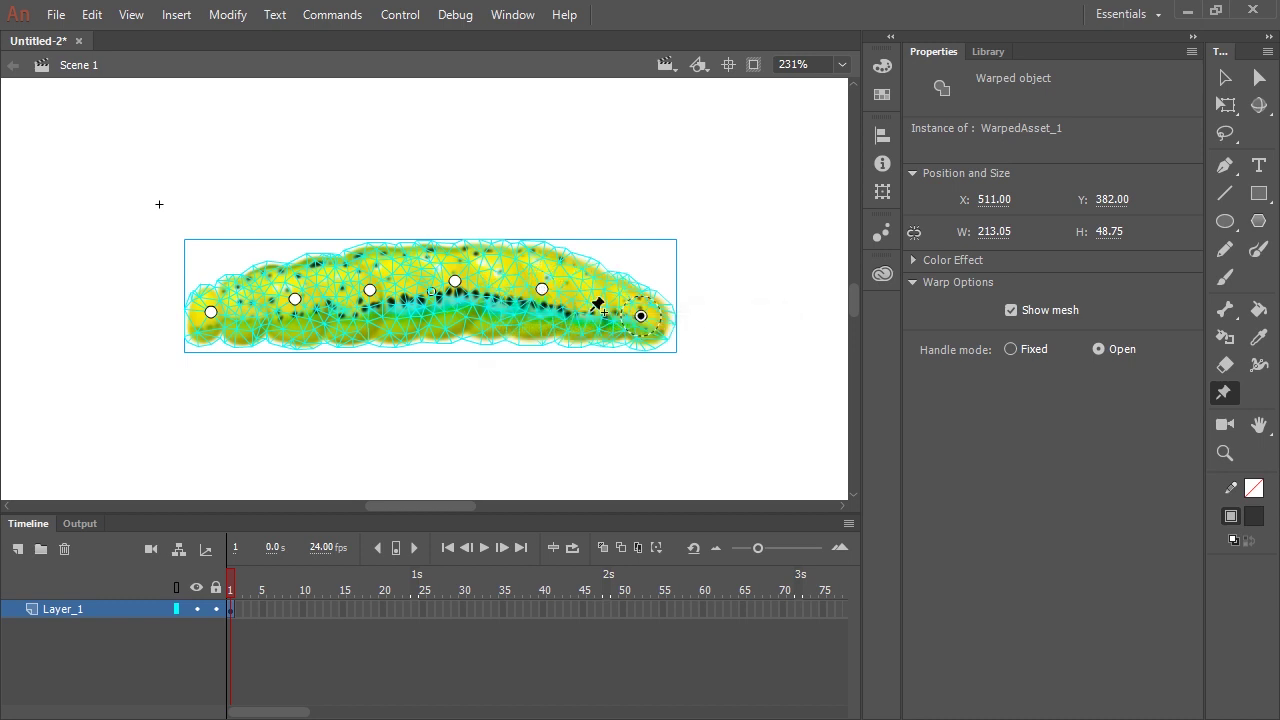
{"action": "left_click", "coordinate": [311, 609]}
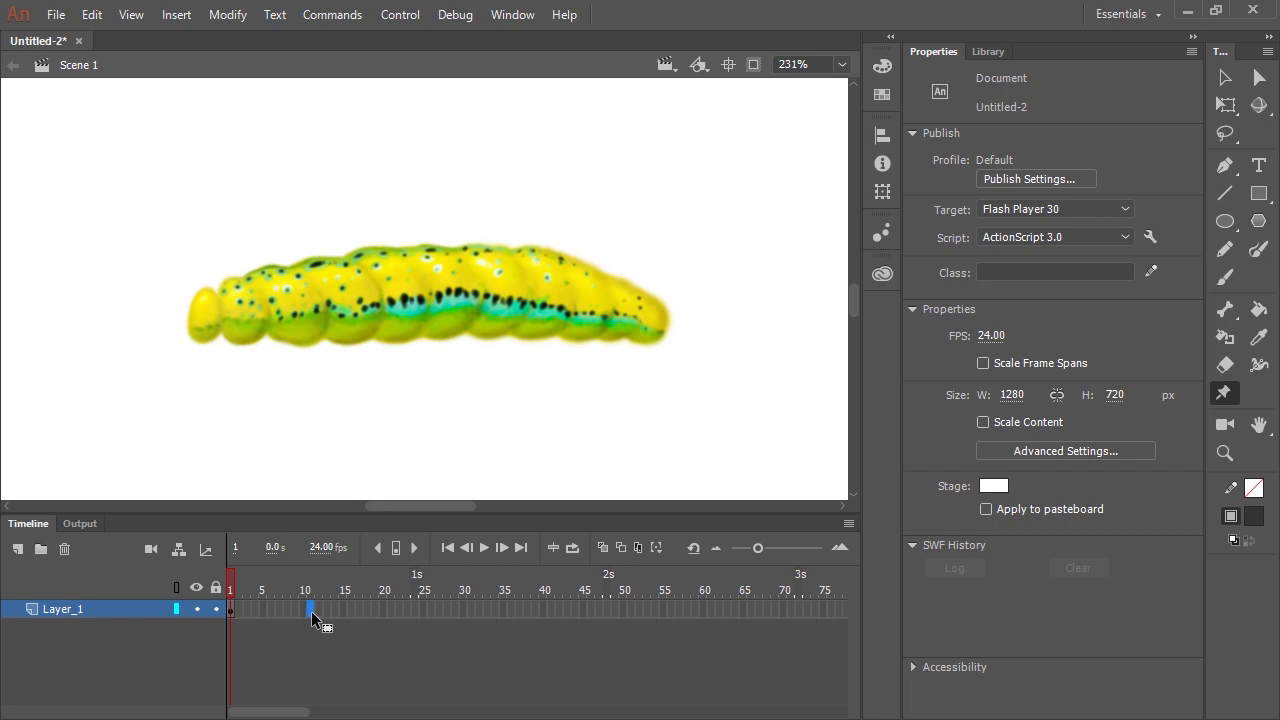
Step: Key frame 11 and drag the pins to bend the worm into a 178.45 × 74.35 arch
{"action": "key", "text": "F6"}
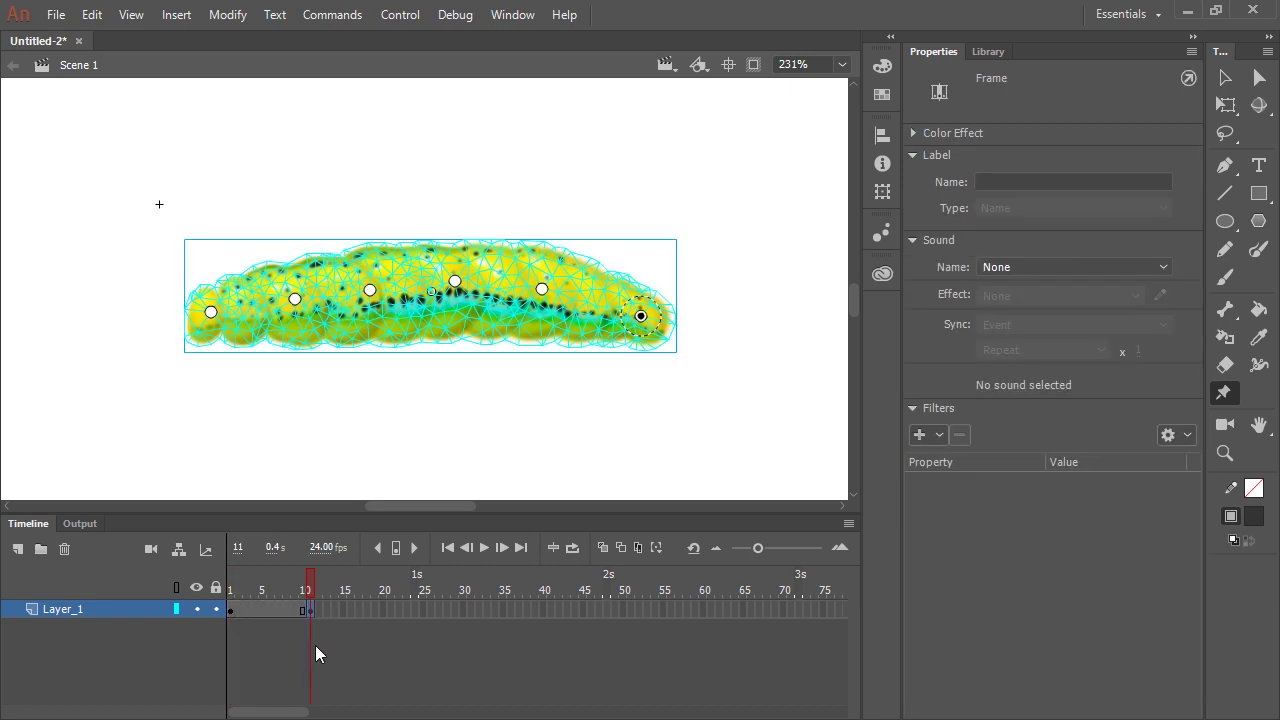
{"action": "left_click", "coordinate": [293, 299]}
{"action": "left_click_drag", "start_coordinate": [293, 299], "coordinate": [287, 295]}
{"action": "left_click_drag", "start_coordinate": [370, 290], "coordinate": [346, 262]}
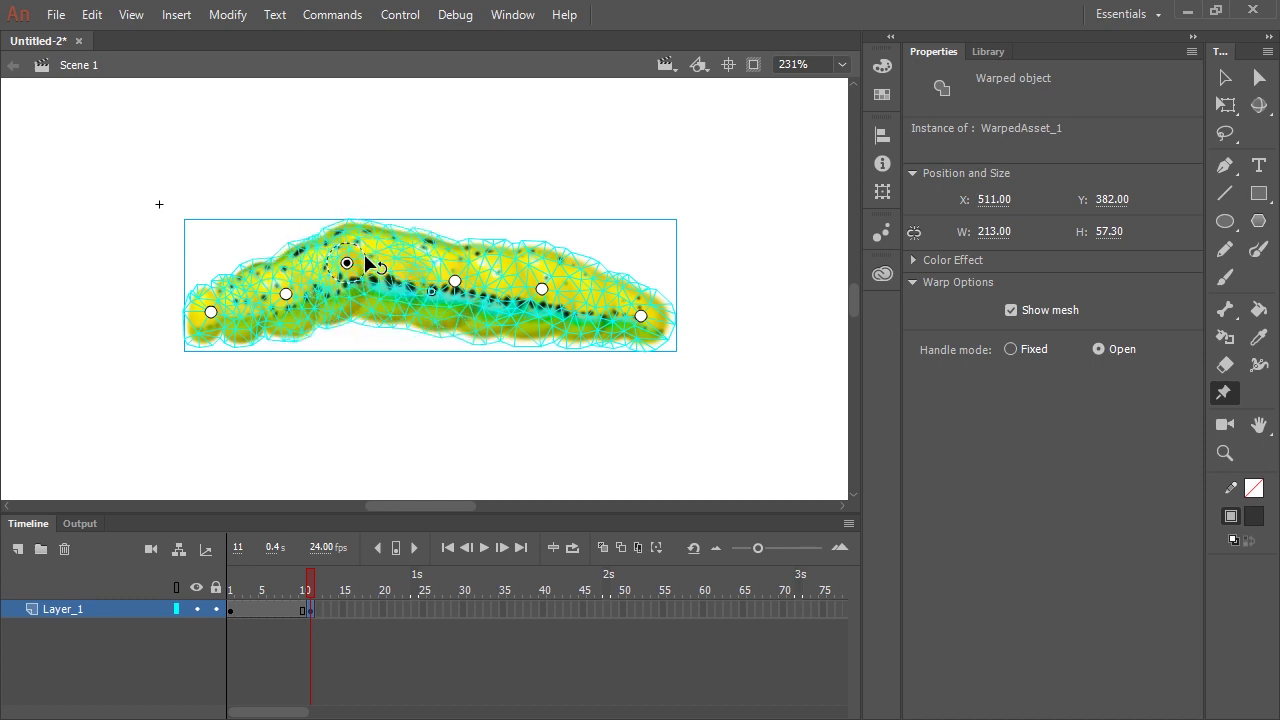
{"action": "left_click_drag", "start_coordinate": [455, 284], "coordinate": [408, 228]}
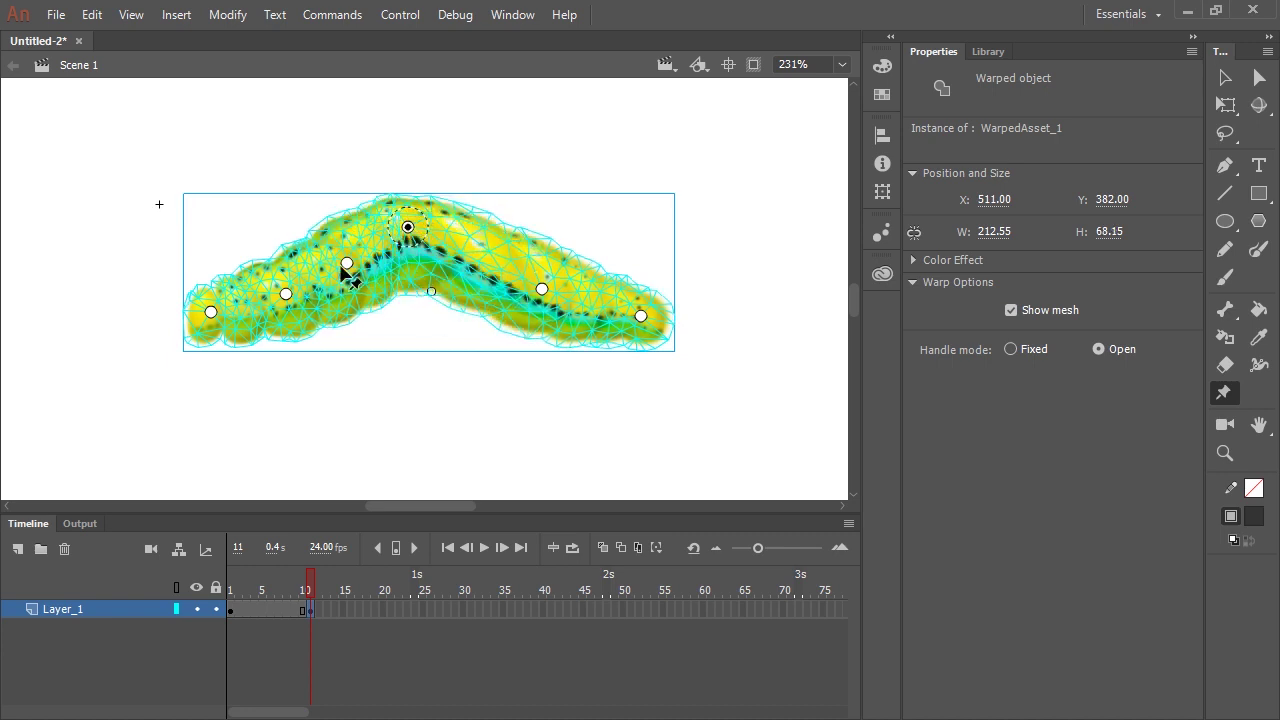
{"action": "left_click_drag", "start_coordinate": [346, 265], "coordinate": [335, 255]}
{"action": "left_click_drag", "start_coordinate": [541, 289], "coordinate": [484, 293]}
{"action": "left_click_drag", "start_coordinate": [641, 316], "coordinate": [561, 312]}
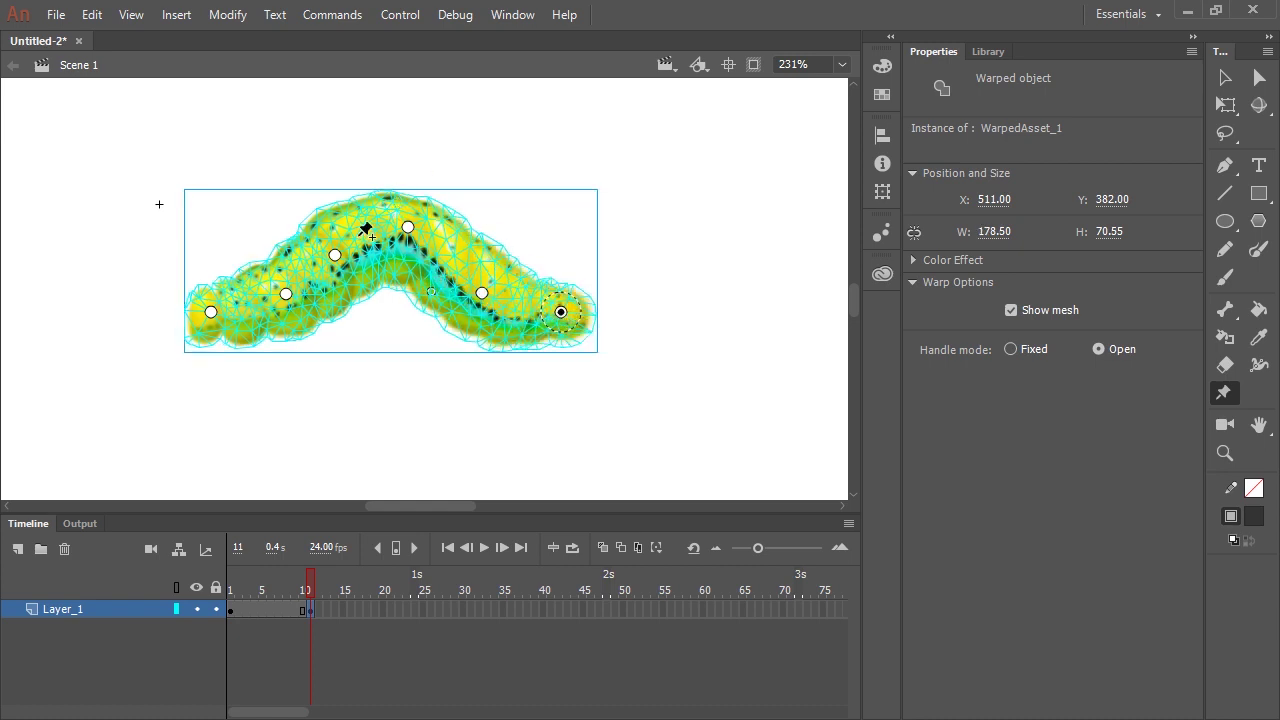
{"action": "left_click_drag", "start_coordinate": [336, 256], "coordinate": [327, 239]}
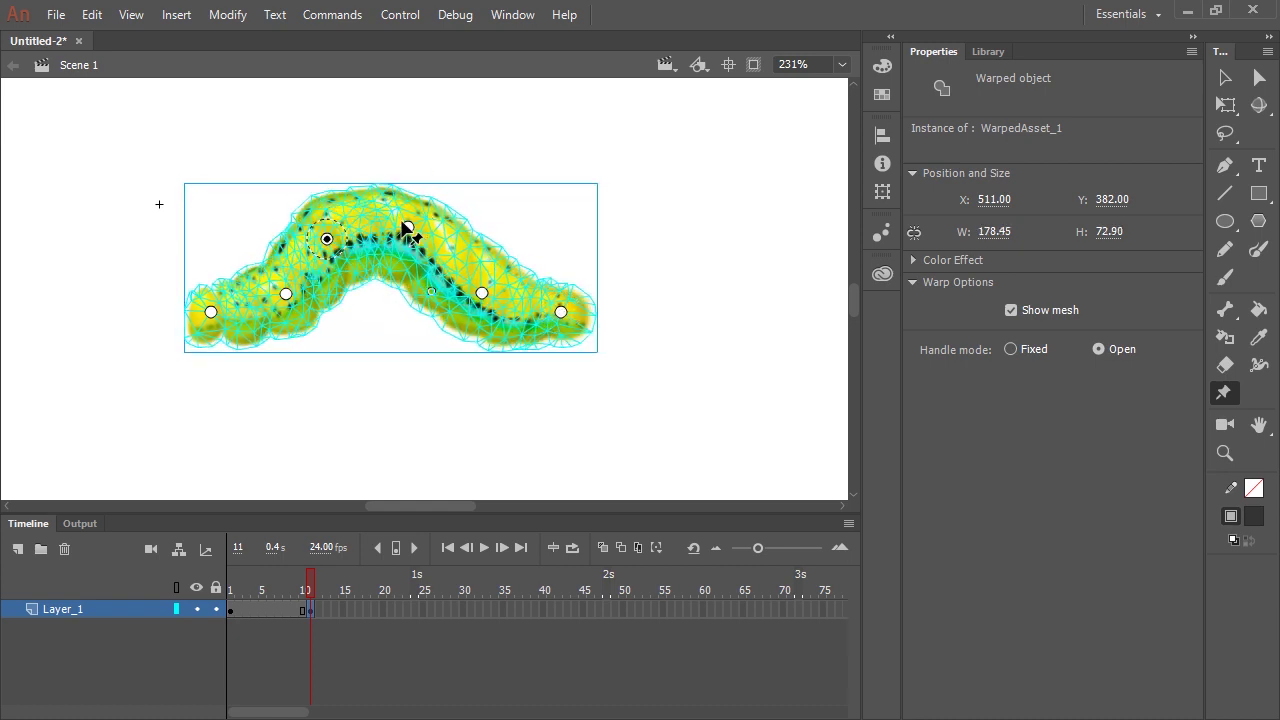
{"action": "left_click_drag", "start_coordinate": [404, 224], "coordinate": [397, 218]}
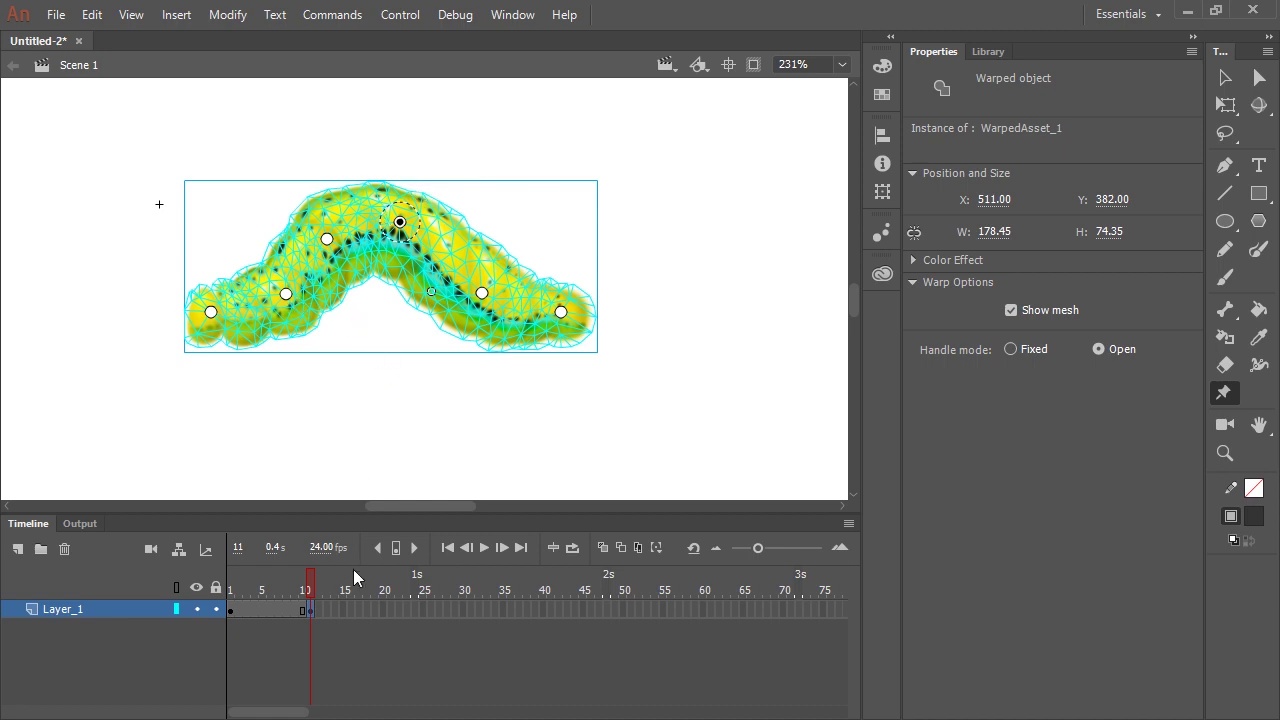
Step: Key frame 23 and flatten the caterpillar back to a straight 191.75 × 46.85 body
{"action": "left_click", "coordinate": [406, 610]}
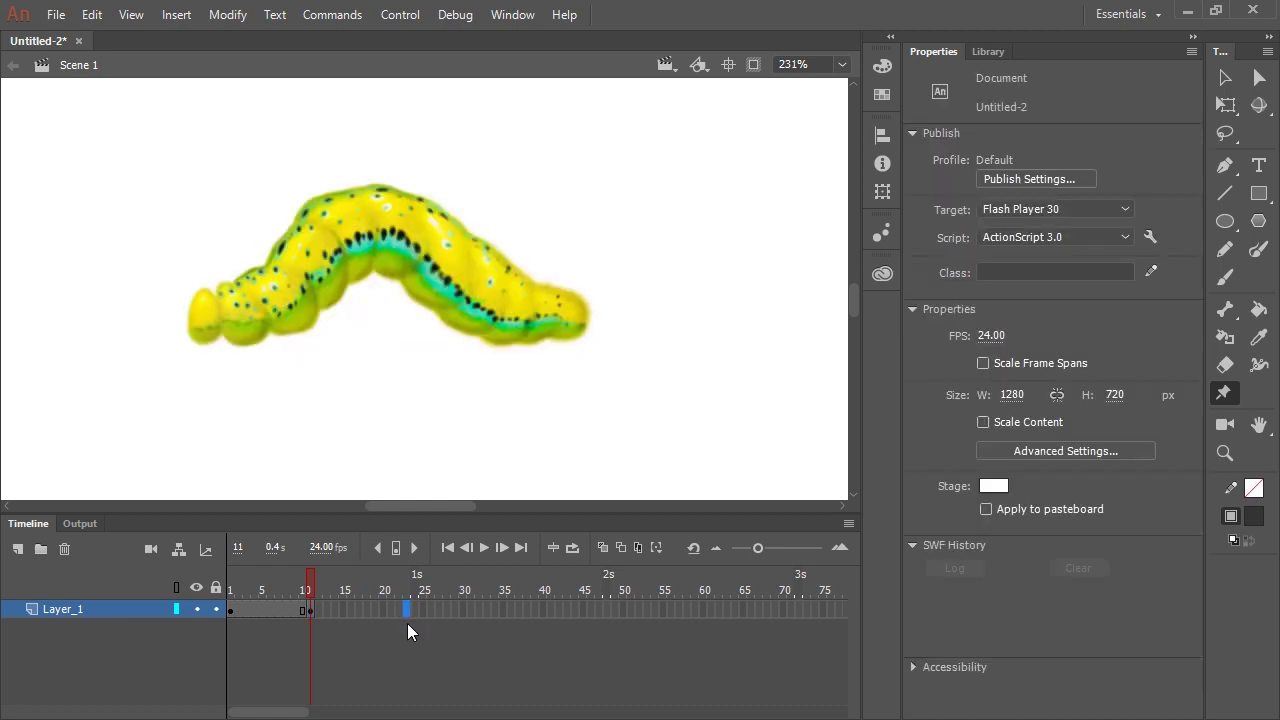
{"action": "key", "text": "F6"}
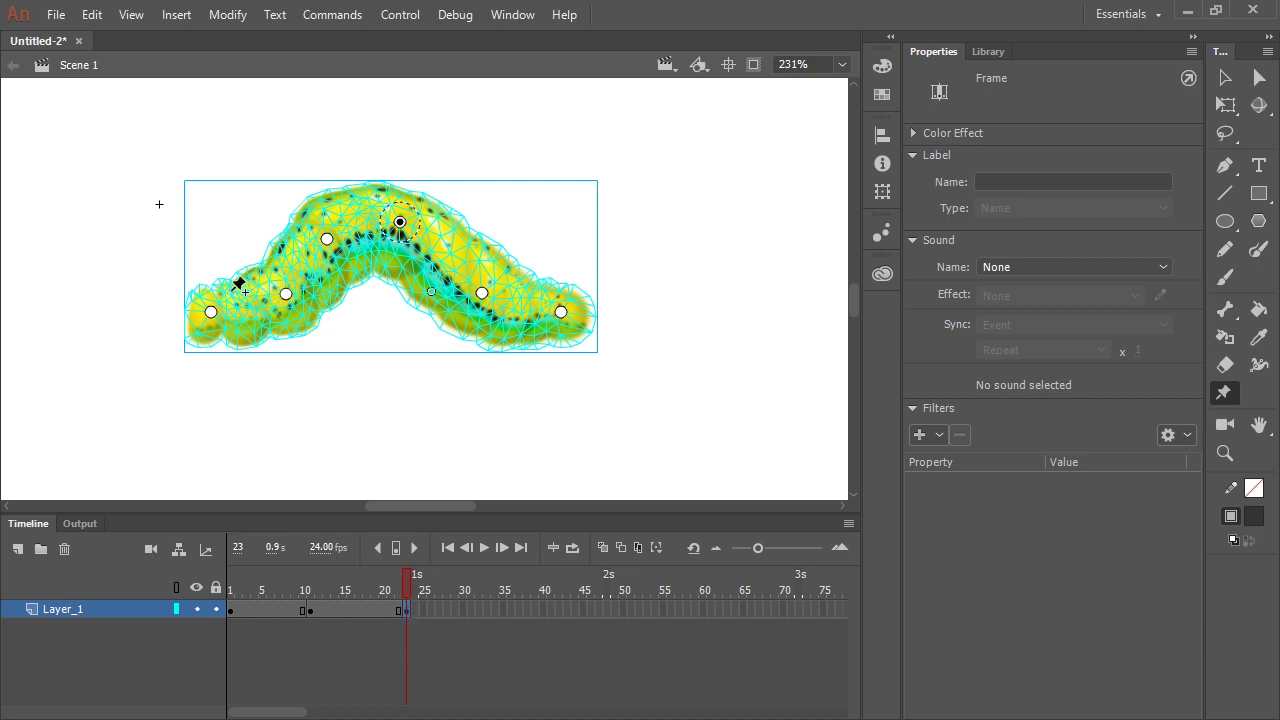
{"action": "left_click_drag", "start_coordinate": [210, 315], "coordinate": [126, 309]}
{"action": "left_click_drag", "start_coordinate": [285, 298], "coordinate": [208, 310]}
{"action": "left_click_drag", "start_coordinate": [328, 240], "coordinate": [284, 302]}
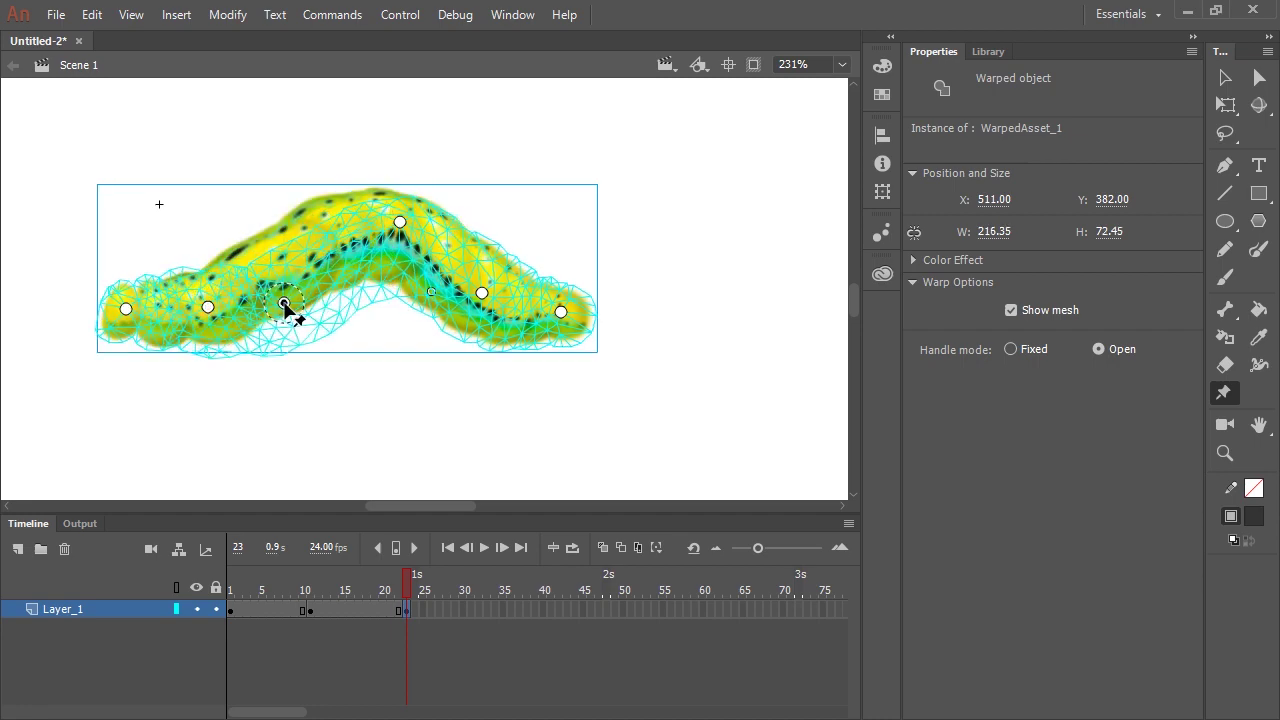
{"action": "left_click_drag", "start_coordinate": [399, 222], "coordinate": [366, 300]}
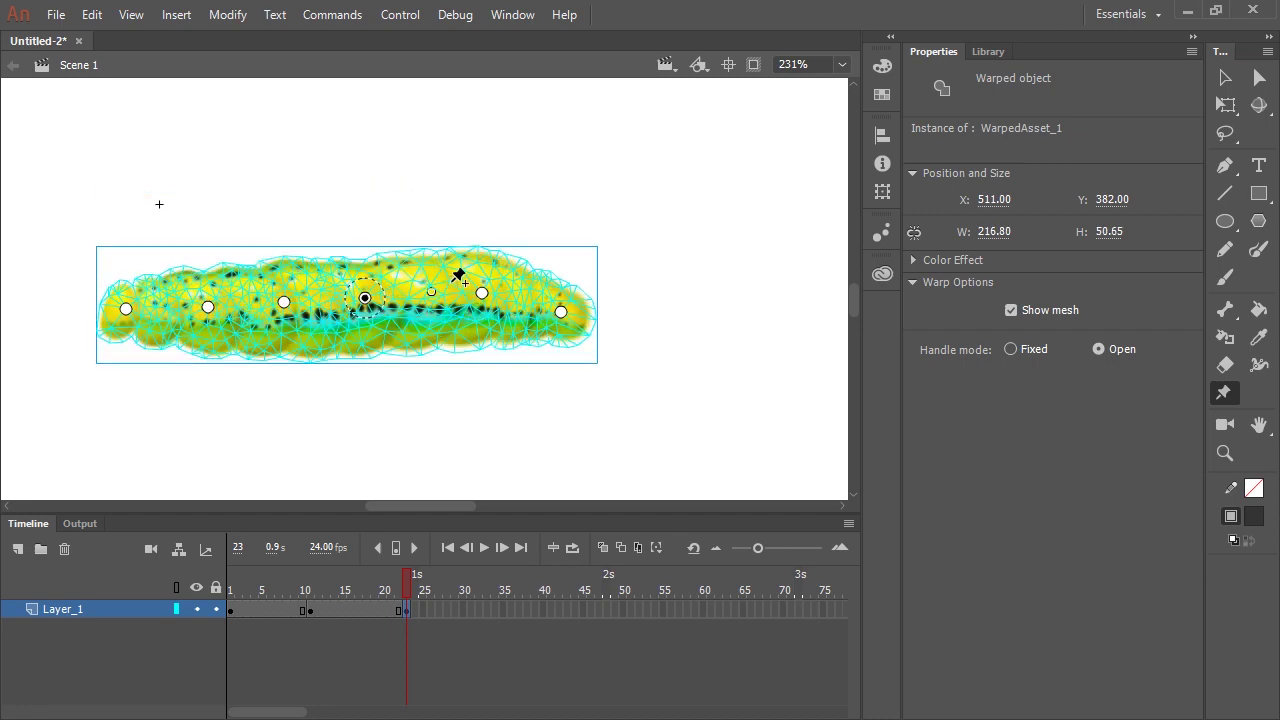
{"action": "left_click_drag", "start_coordinate": [486, 294], "coordinate": [432, 310]}
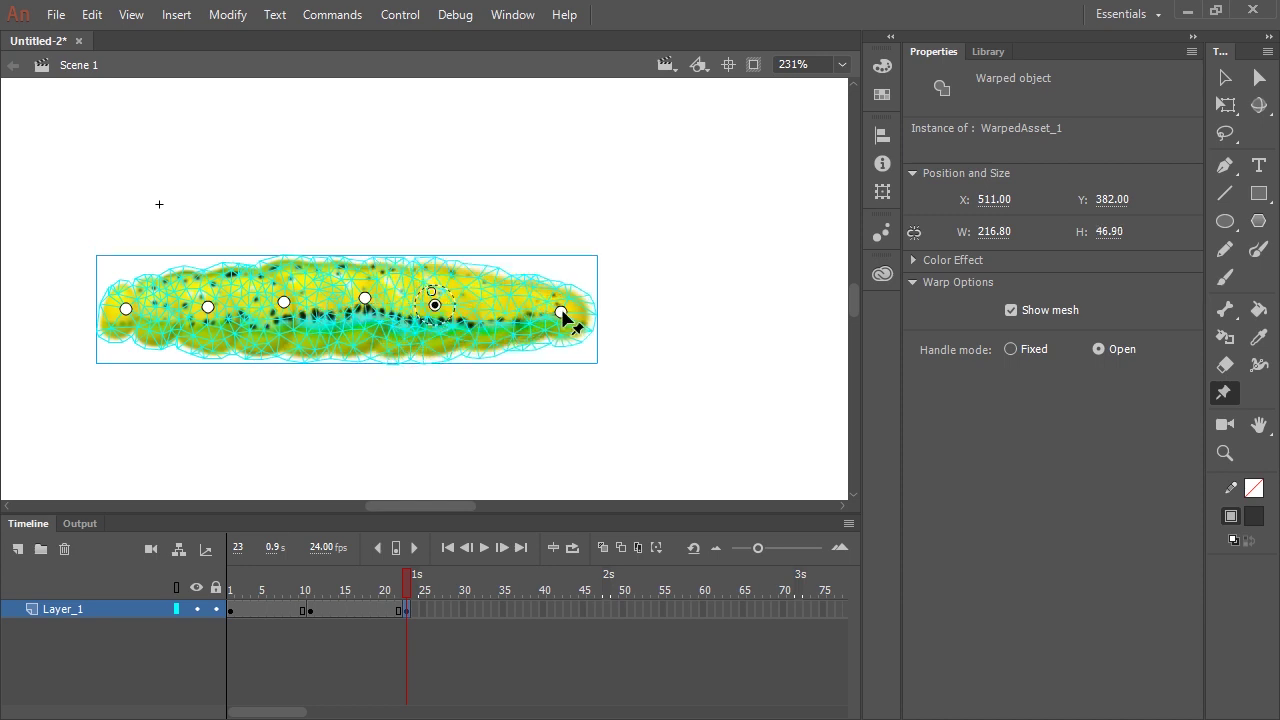
{"action": "left_click_drag", "start_coordinate": [562, 313], "coordinate": [501, 315]}
{"action": "left_click_drag", "start_coordinate": [366, 299], "coordinate": [198, 308]}
{"action": "left_click_drag", "start_coordinate": [256, 609], "coordinate": [336, 611]}
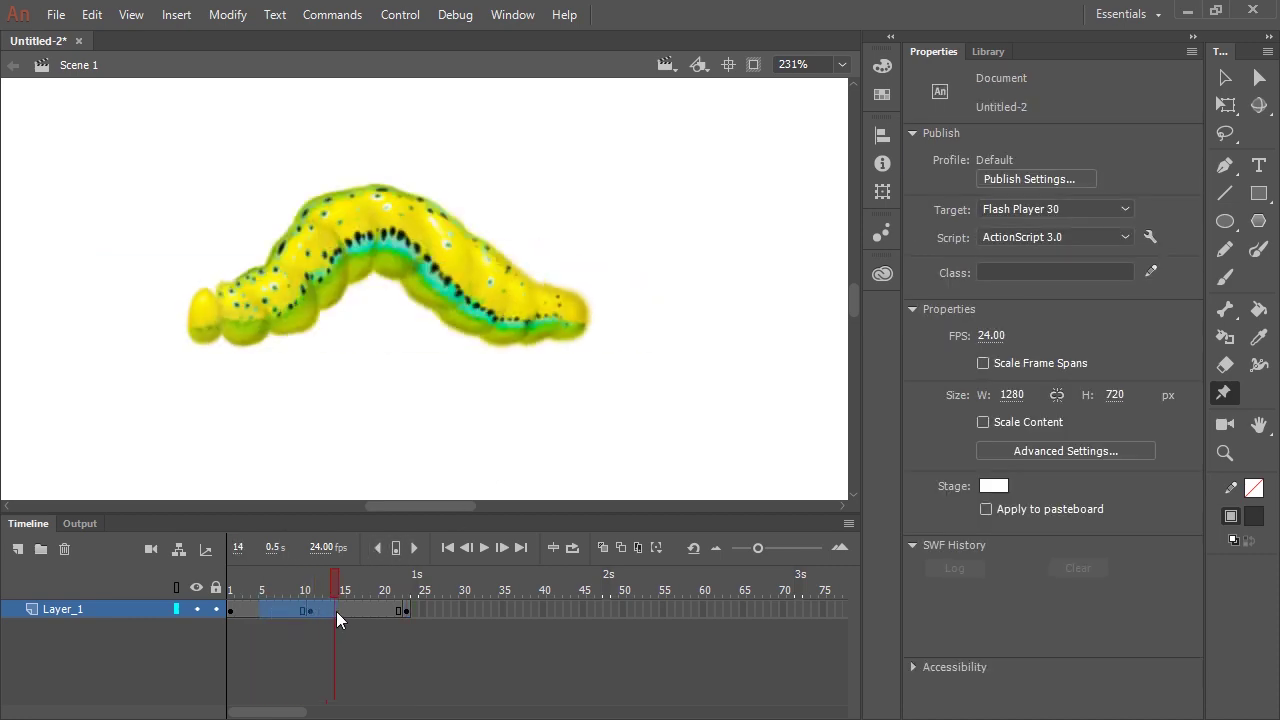
Step: Create a classic tween across the selected frames and scrub to preview it
{"action": "right_click", "coordinate": [368, 612]}
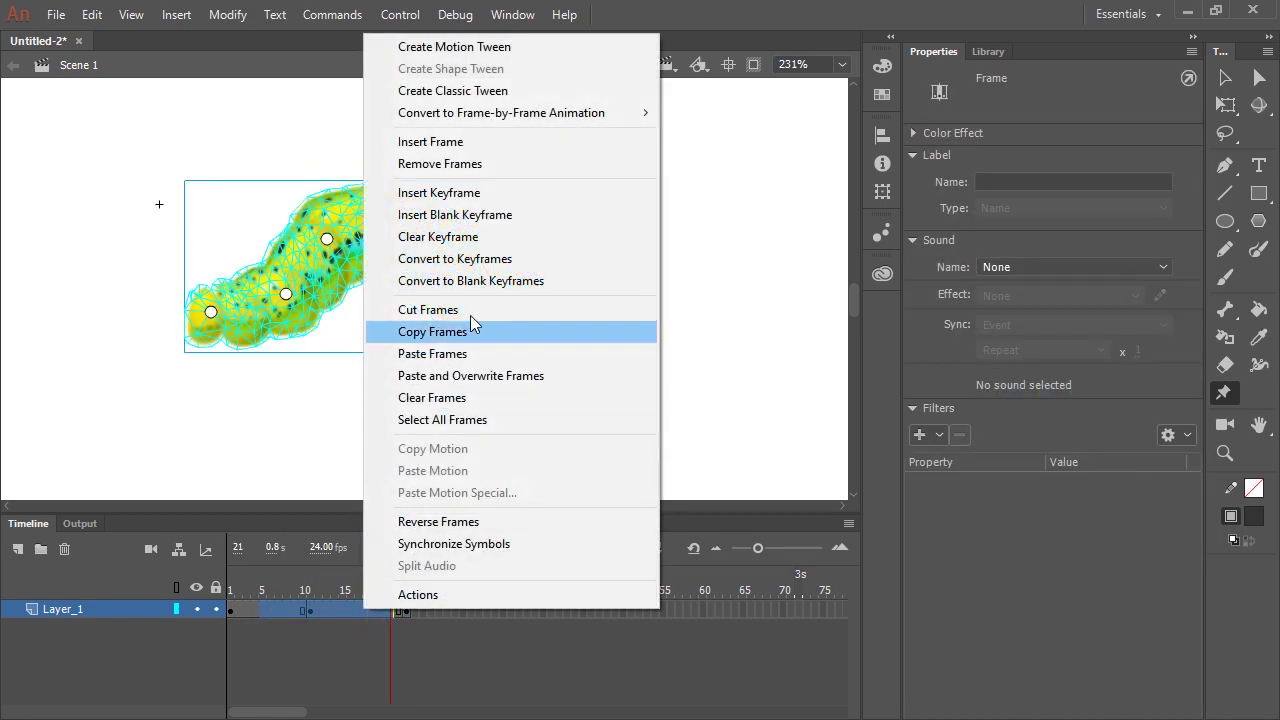
{"action": "left_click", "coordinate": [473, 90]}
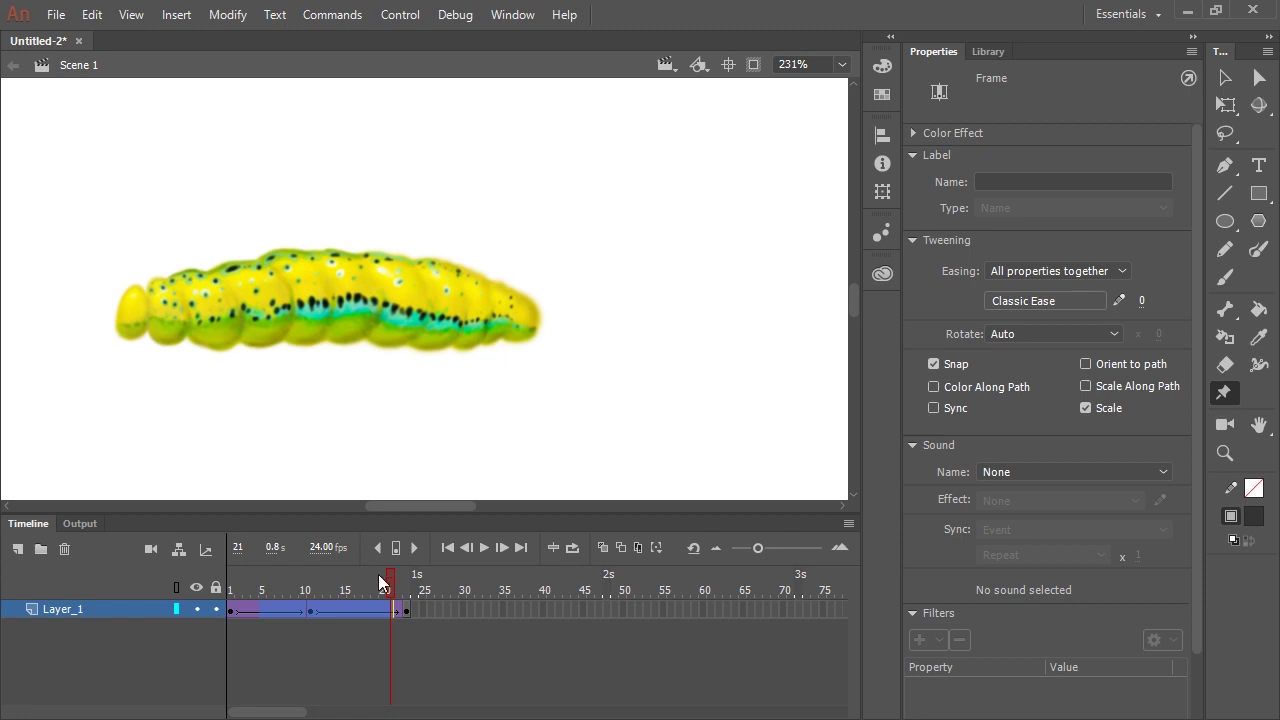
{"action": "left_click_drag", "start_coordinate": [378, 574], "coordinate": [408, 624]}
Step: Apply a Quad Ease In Out classic ease to the tween and preview through frame 23
{"action": "left_click", "coordinate": [390, 609]}
{"action": "left_click", "coordinate": [1021, 300]}
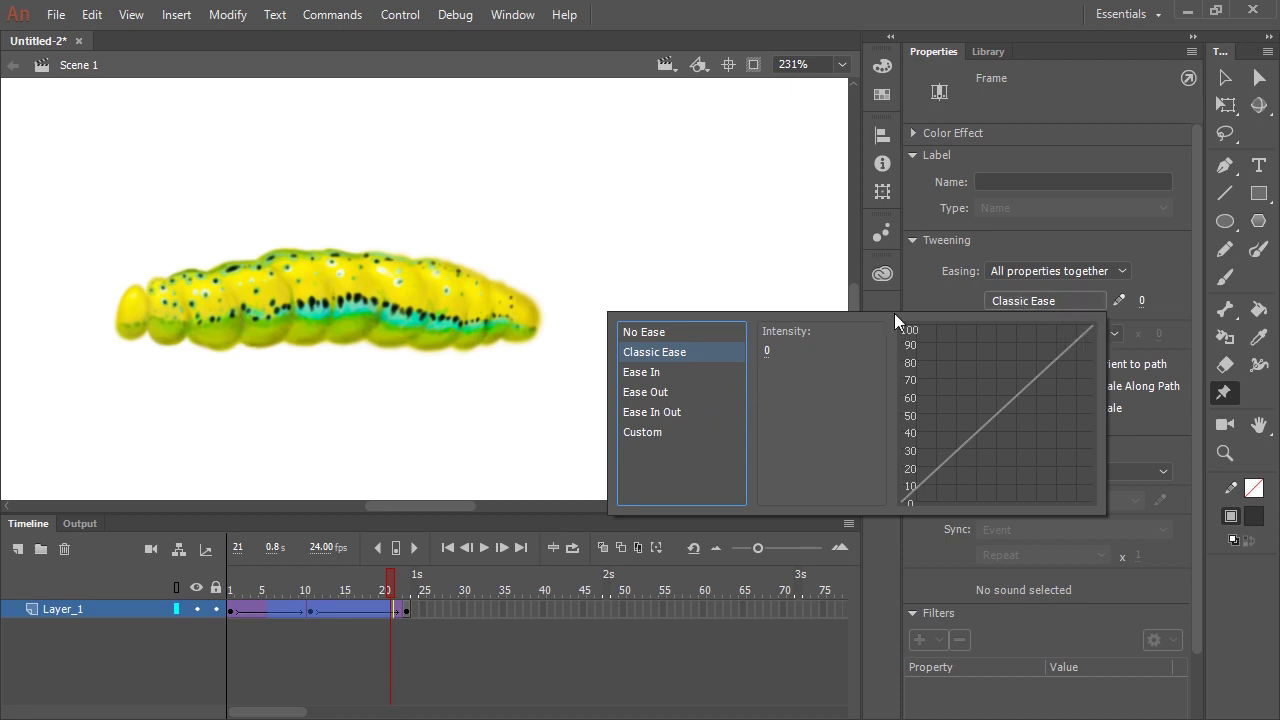
{"action": "left_click", "coordinate": [652, 411]}
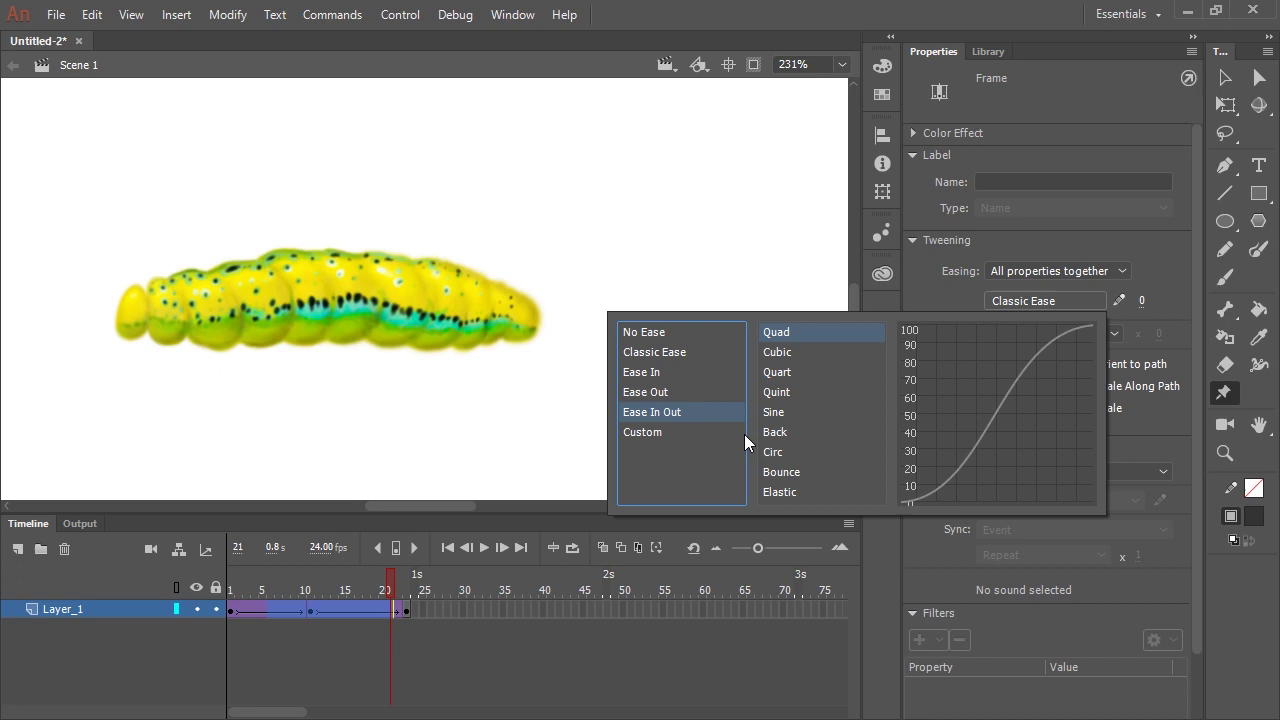
{"action": "double_click", "coordinate": [791, 332]}
{"action": "left_click_drag", "start_coordinate": [229, 606], "coordinate": [417, 599]}
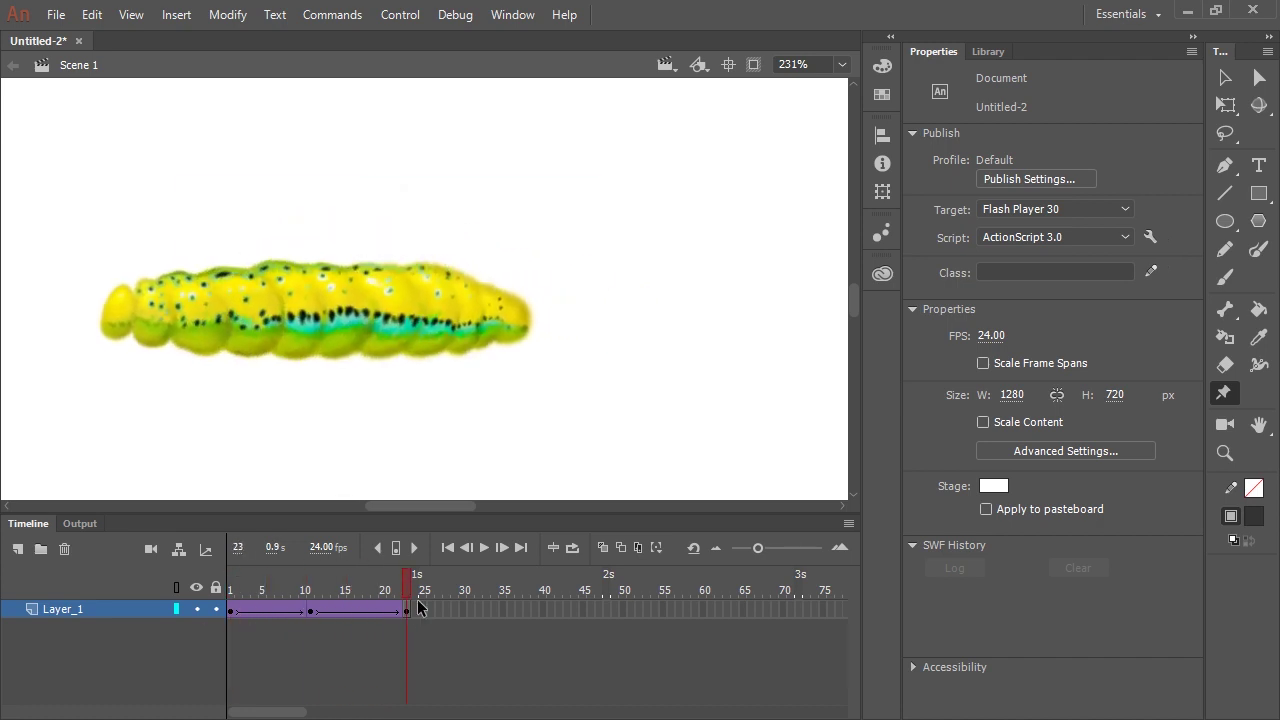
Step: Insert a keyframe at frame 36 and warp the inchworm into a raised arch
{"action": "left_click", "coordinate": [510, 608]}
{"action": "key", "text": "F6"}
{"action": "left_click_drag", "start_coordinate": [485, 391], "coordinate": [689, 400]}
{"action": "left_click", "coordinate": [455, 313]}
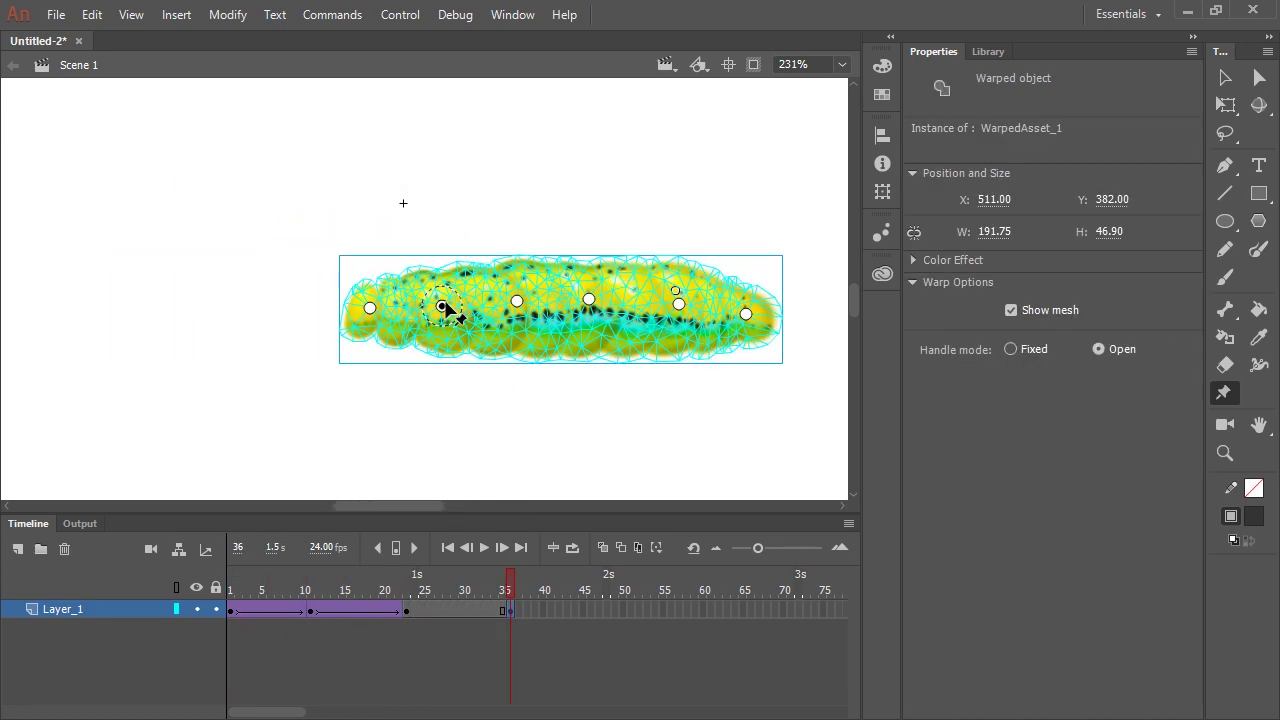
{"action": "left_click_drag", "start_coordinate": [455, 313], "coordinate": [422, 263]}
{"action": "key", "text": "ctrl+z"}
{"action": "left_click_drag", "start_coordinate": [447, 310], "coordinate": [432, 287]}
{"action": "left_click_drag", "start_coordinate": [516, 300], "coordinate": [483, 229]}
{"action": "left_click_drag", "start_coordinate": [591, 297], "coordinate": [556, 212]}
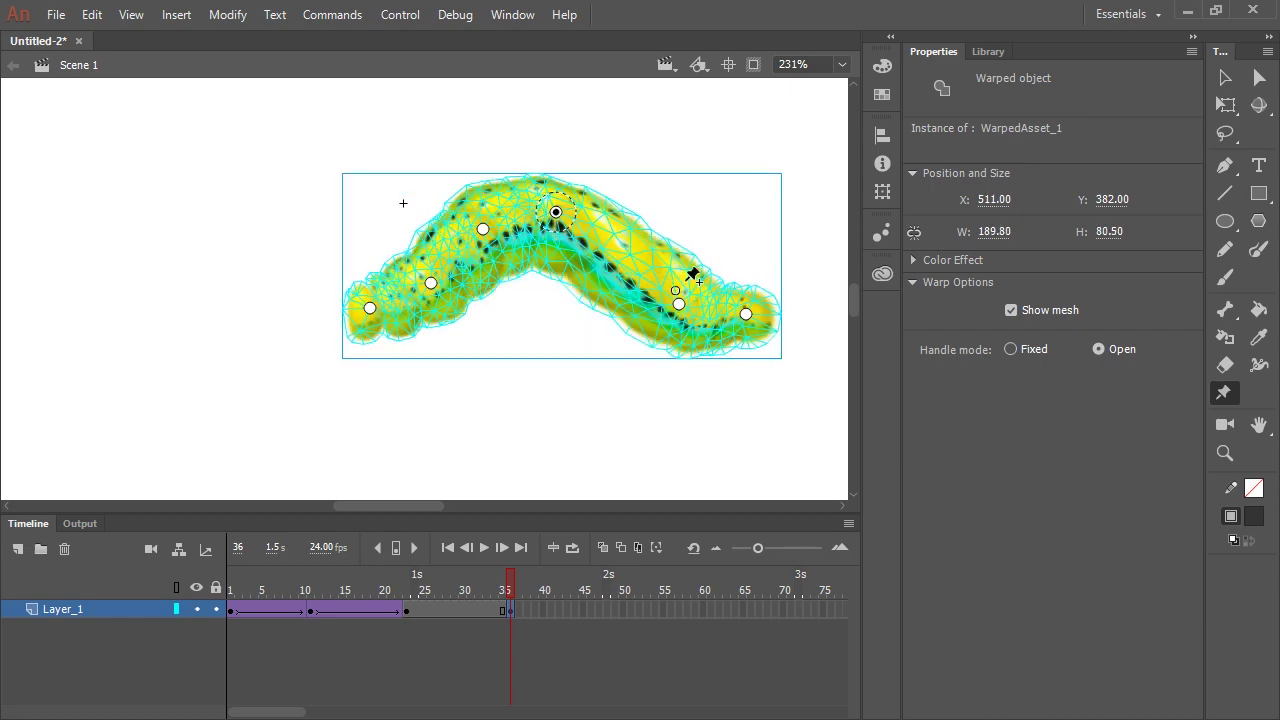
{"action": "left_click_drag", "start_coordinate": [679, 303], "coordinate": [624, 304]}
{"action": "left_click_drag", "start_coordinate": [746, 314], "coordinate": [672, 305]}
Step: Key frame 50 with the worm flattened out, and classic-tween the span up to it
{"action": "left_click", "coordinate": [622, 609]}
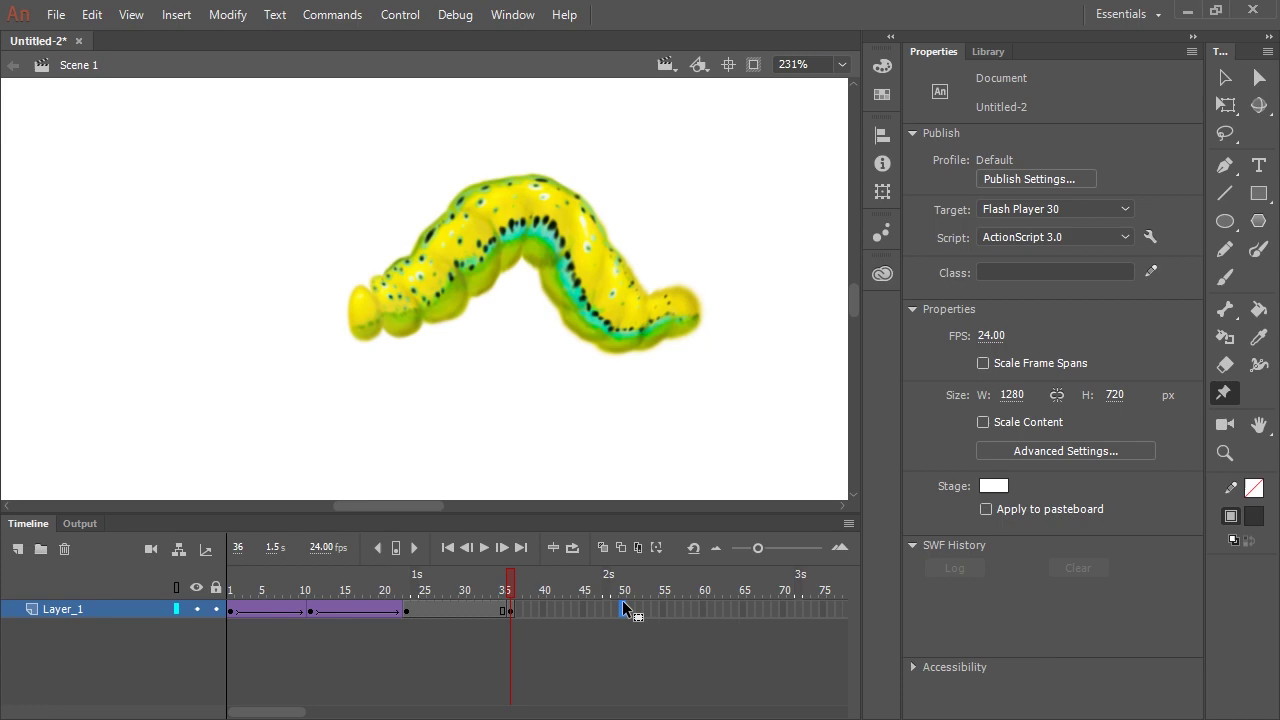
{"action": "key", "text": "F6"}
{"action": "left_click_drag", "start_coordinate": [370, 308], "coordinate": [289, 305]}
{"action": "left_click_drag", "start_coordinate": [431, 283], "coordinate": [364, 302]}
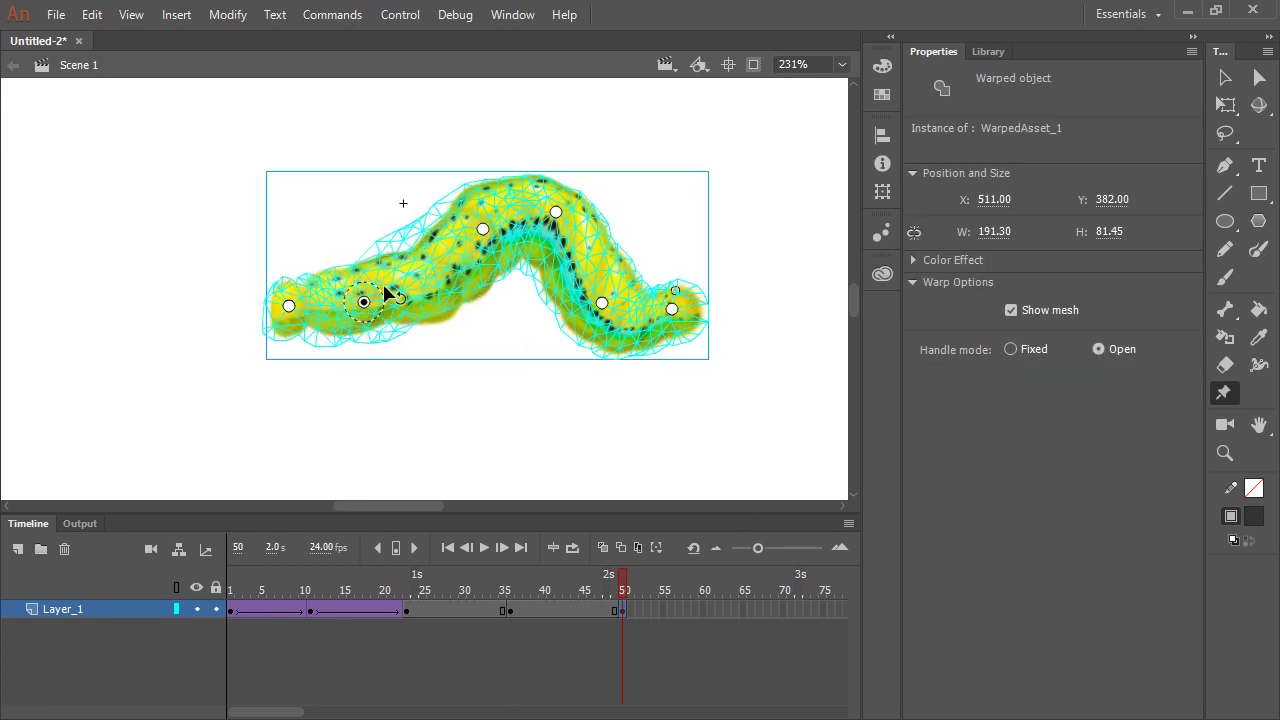
{"action": "left_click_drag", "start_coordinate": [483, 229], "coordinate": [431, 292]}
{"action": "left_click_drag", "start_coordinate": [556, 212], "coordinate": [500, 292]}
{"action": "left_click_drag", "start_coordinate": [601, 303], "coordinate": [569, 297]}
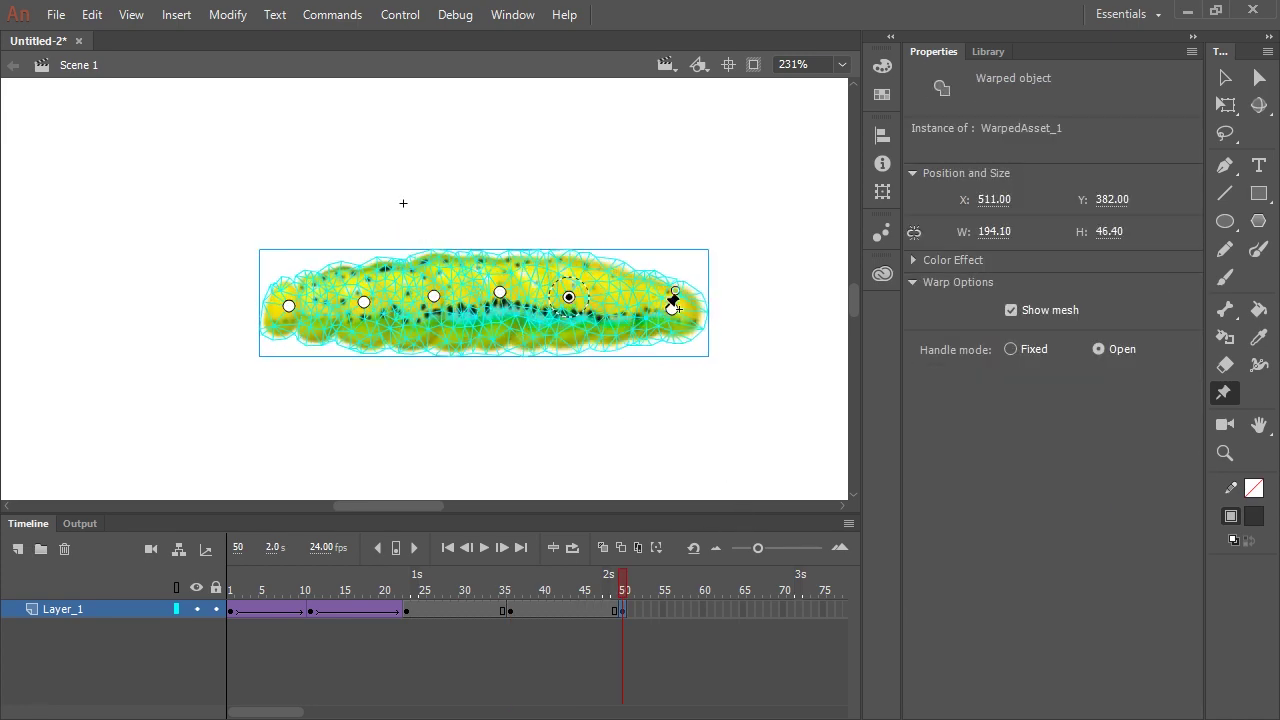
{"action": "left_click_drag", "start_coordinate": [671, 309], "coordinate": [641, 307]}
{"action": "right_click", "coordinate": [586, 609]}
{"action": "left_click", "coordinate": [643, 89]}
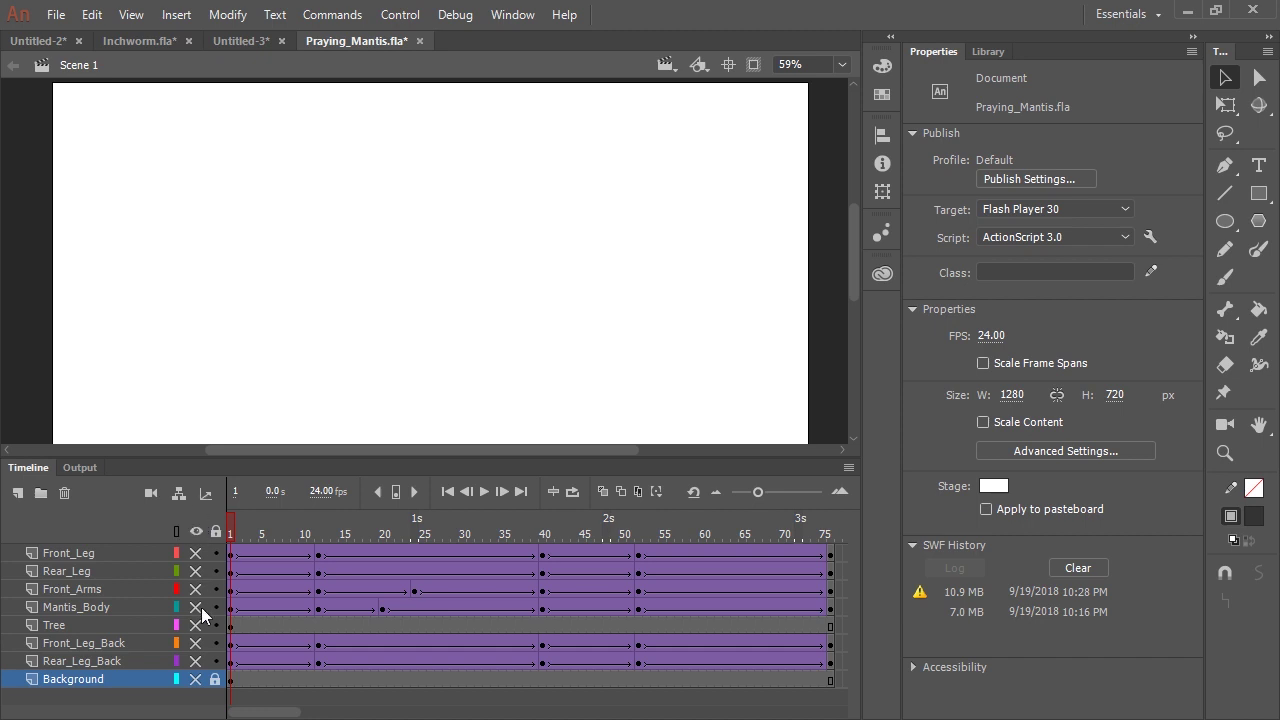
Step: Unhide the Rear_Leg_Back, Front_Leg_Back, Mantis_Body, Front_Arms, Rear_Leg and Front_Leg layers
{"action": "left_click", "coordinate": [195, 661]}
{"action": "left_click", "coordinate": [195, 643]}
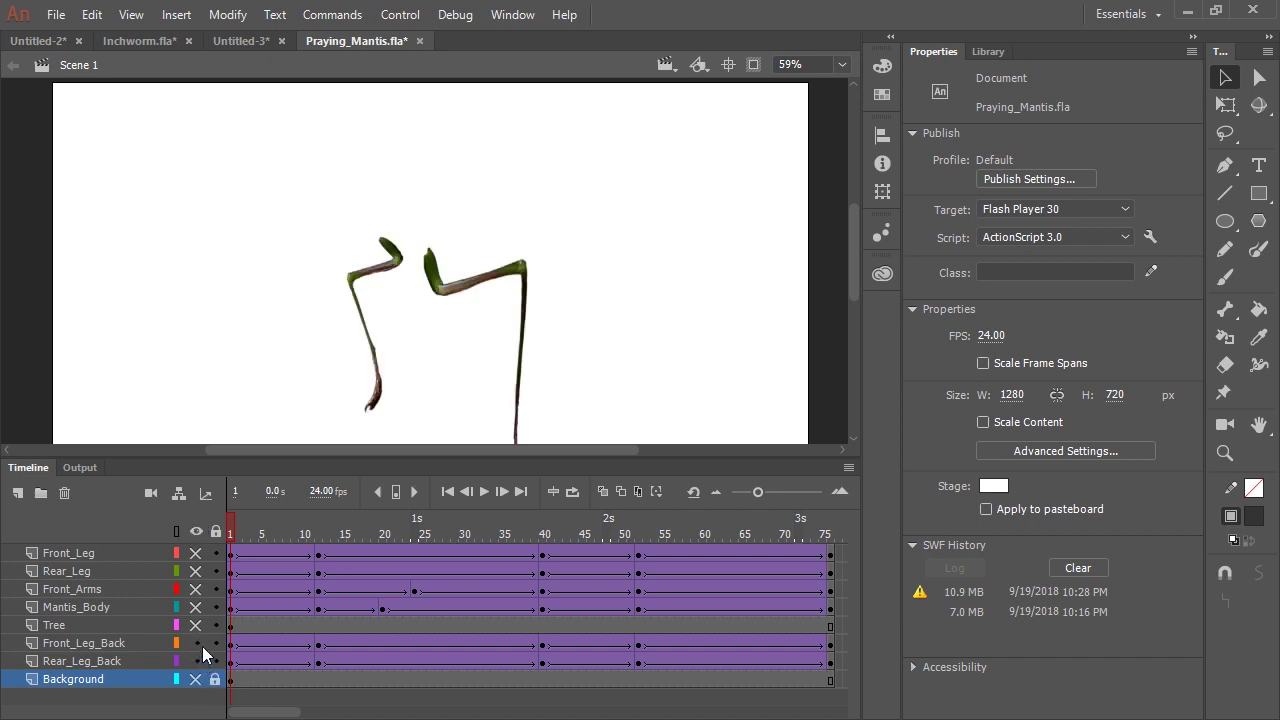
{"action": "left_click", "coordinate": [196, 607]}
{"action": "left_click", "coordinate": [195, 589]}
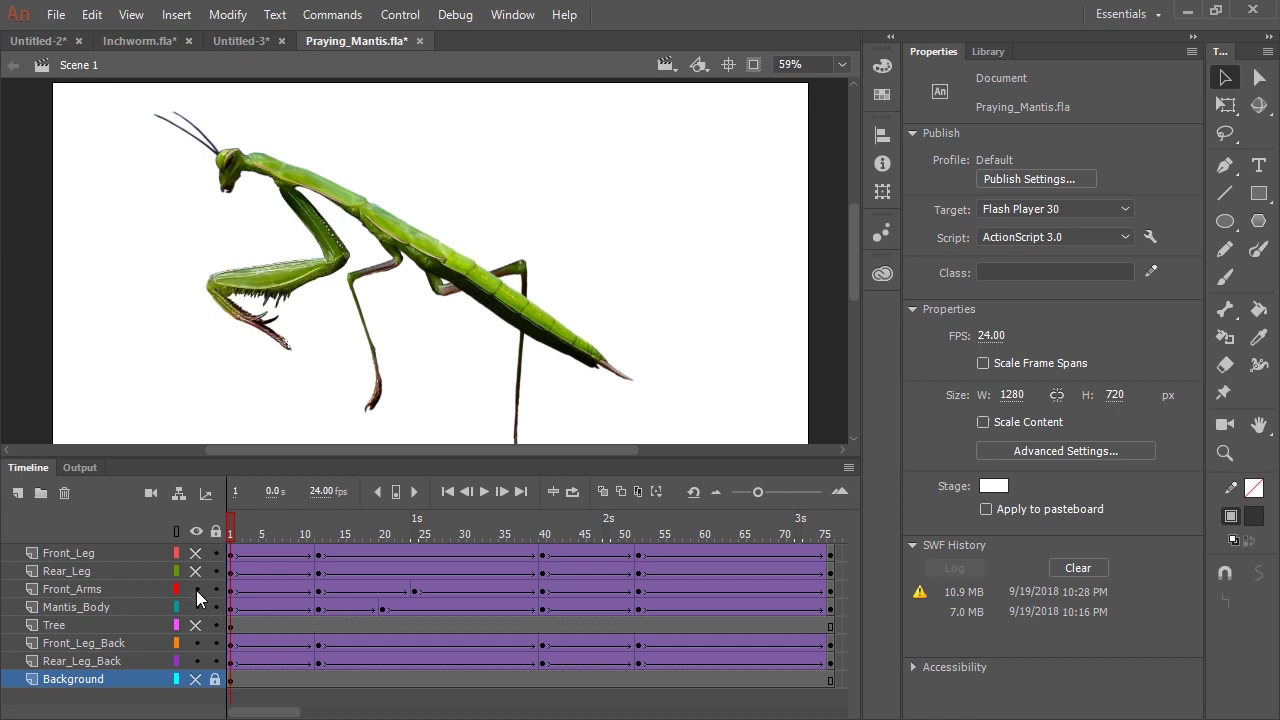
{"action": "left_click", "coordinate": [194, 571]}
{"action": "left_click", "coordinate": [193, 553]}
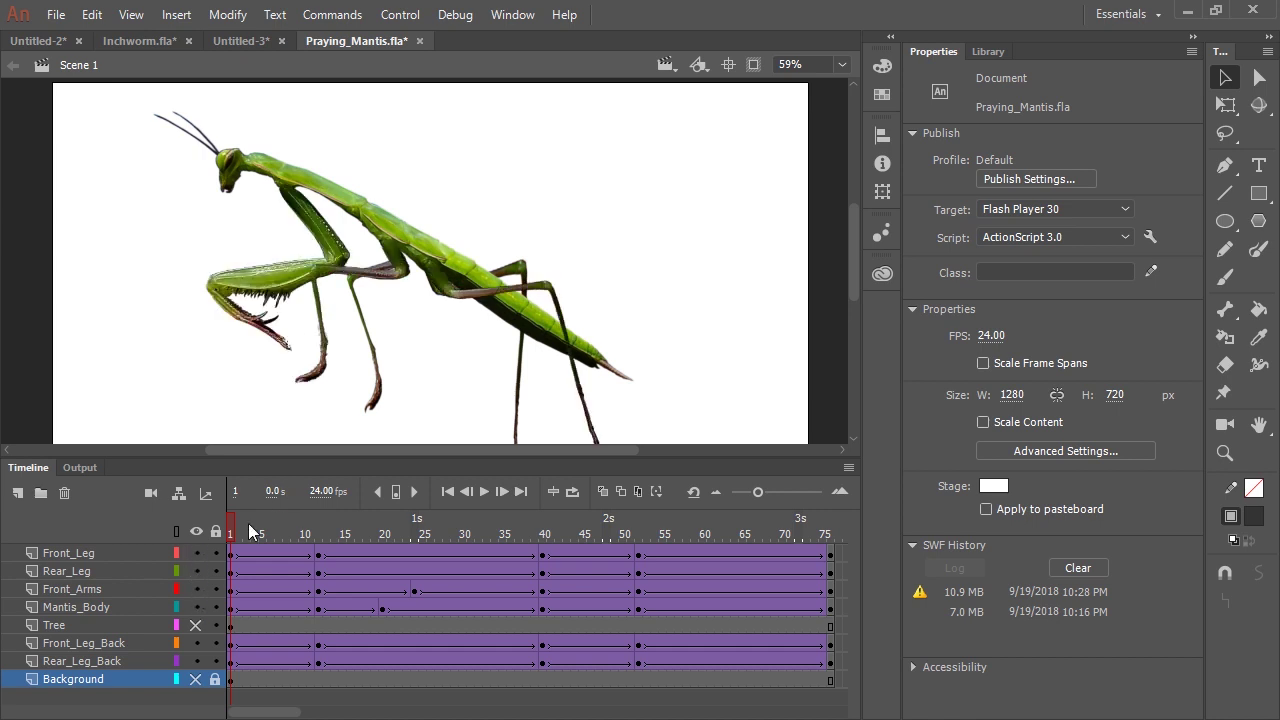
Step: Inspect the warp pins on the body, front arm and rear leg, then scrub to frame 43
{"action": "left_click", "coordinate": [1223, 392]}
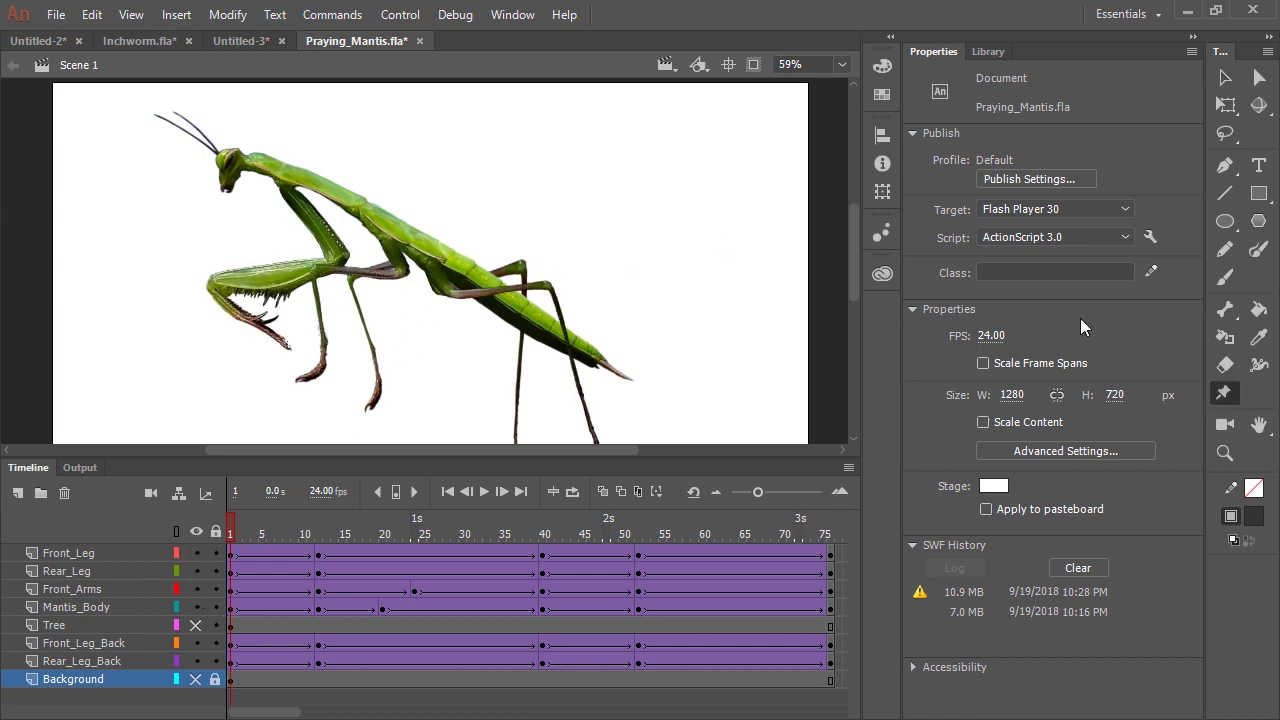
{"action": "left_click", "coordinate": [410, 280]}
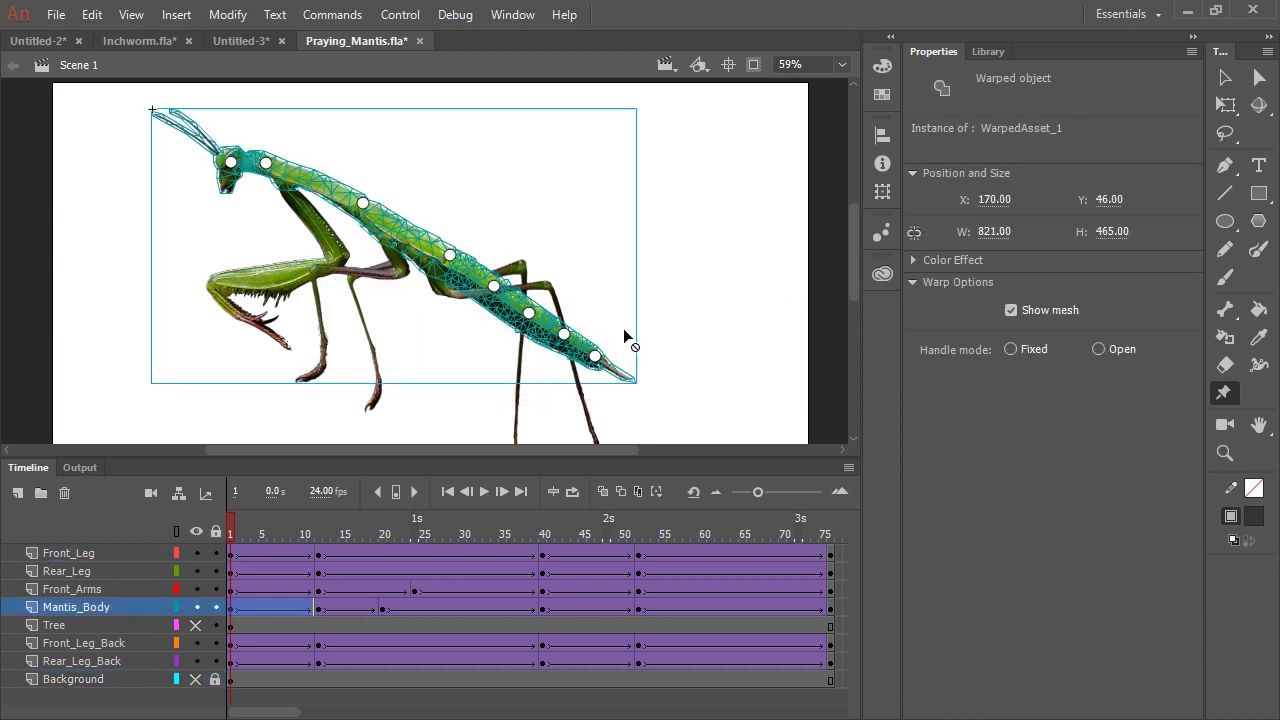
{"action": "left_click", "coordinate": [281, 270]}
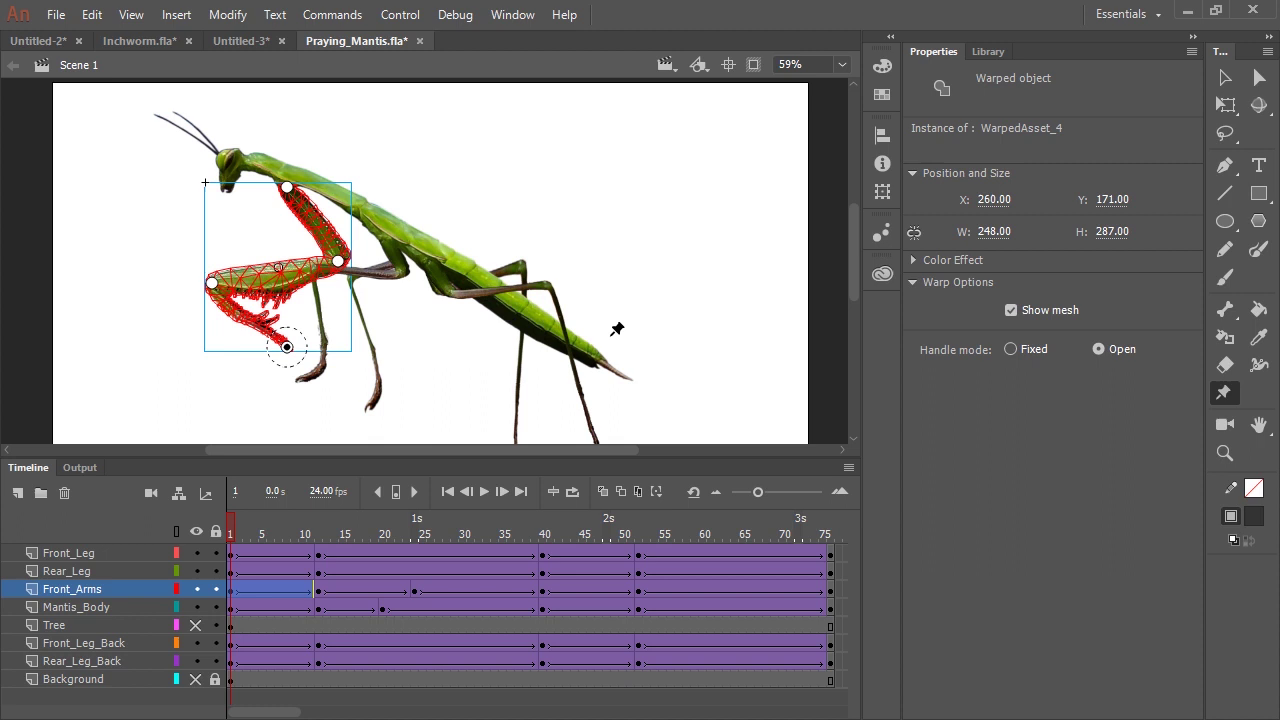
{"action": "left_click", "coordinate": [541, 280]}
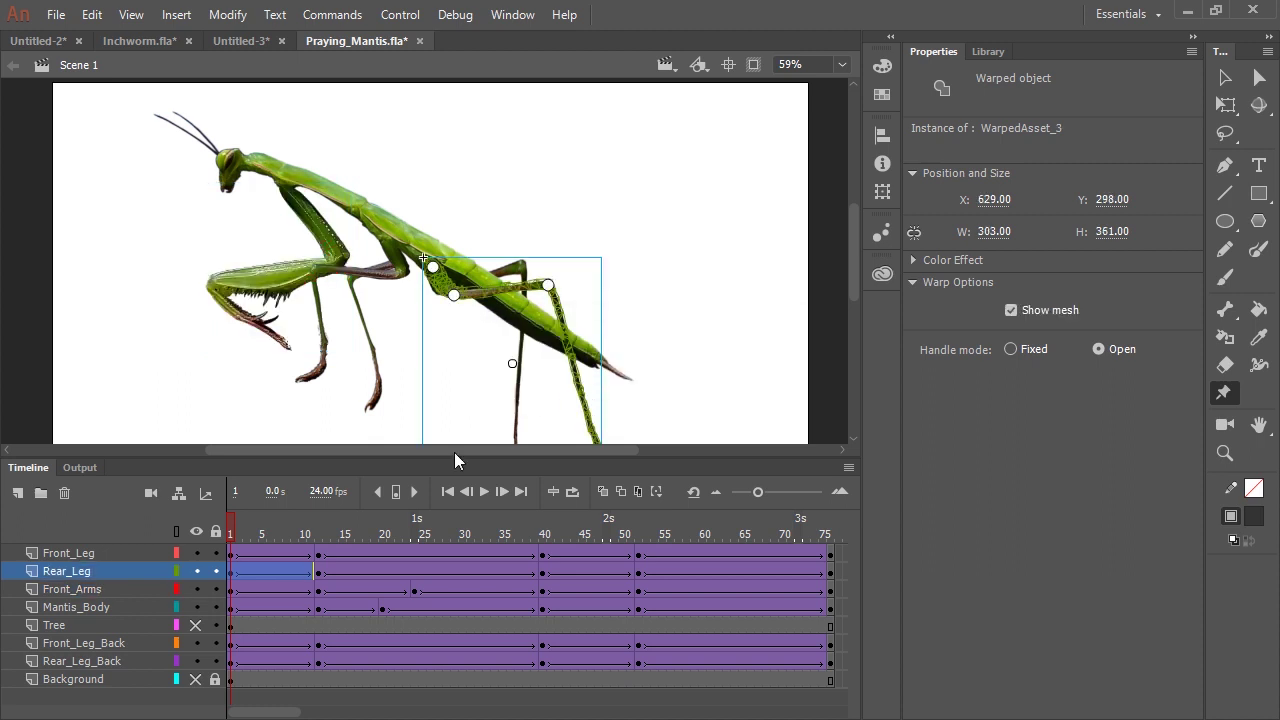
{"action": "left_click_drag", "start_coordinate": [232, 525], "coordinate": [655, 530]}
Step: Unhide the Background and Tree layers and scrub the mantis animation from frame 1
{"action": "left_click", "coordinate": [195, 679]}
{"action": "left_click", "coordinate": [195, 625]}
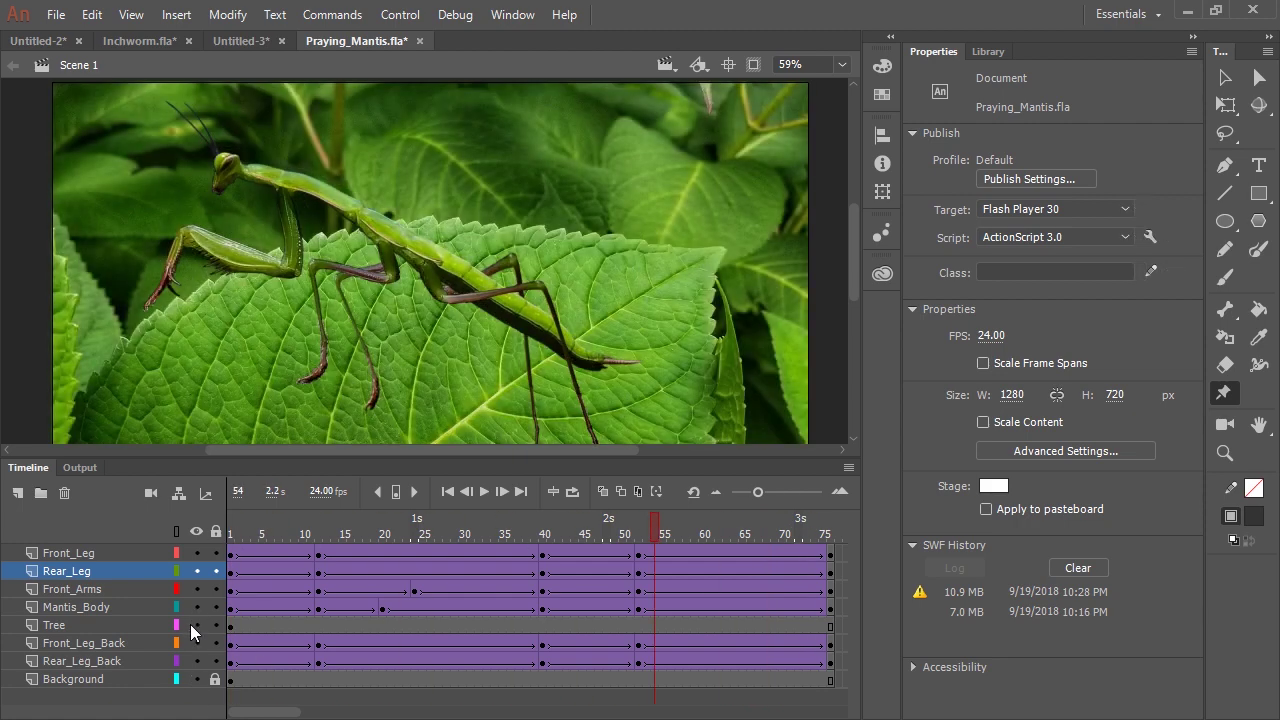
{"action": "left_click", "coordinate": [196, 625]}
{"action": "left_click_drag", "start_coordinate": [230, 522], "coordinate": [177, 609]}
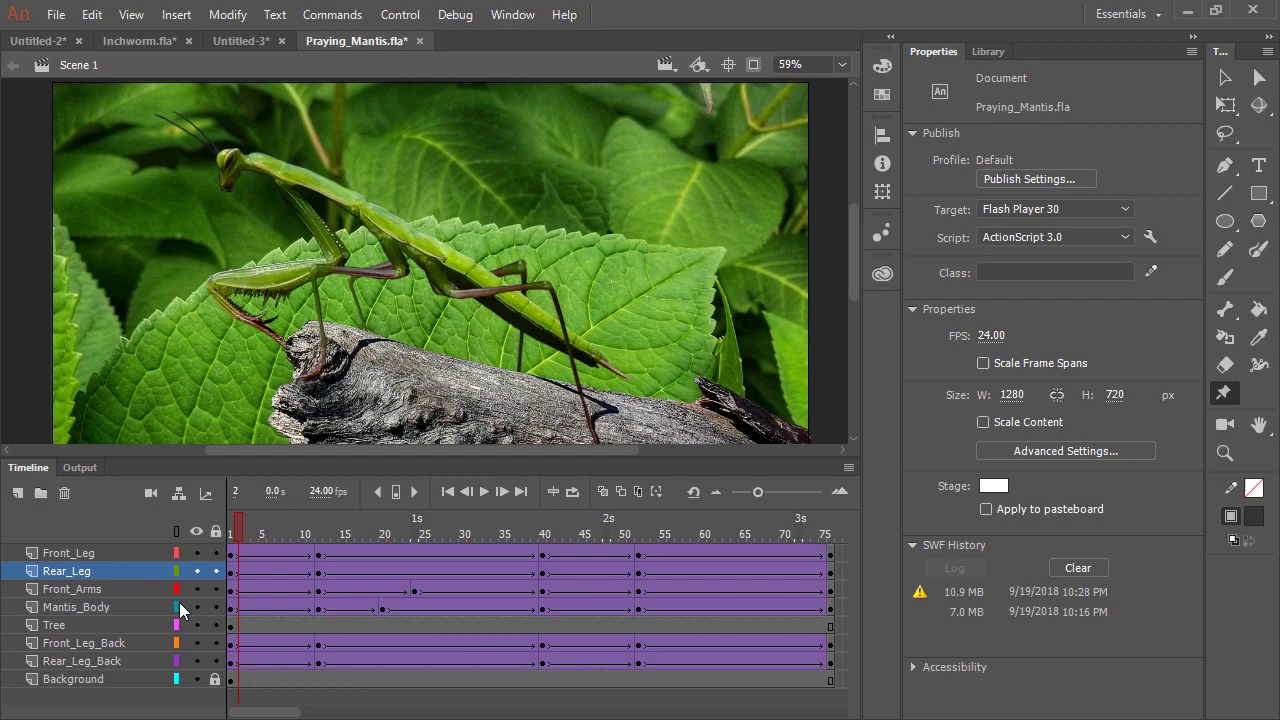